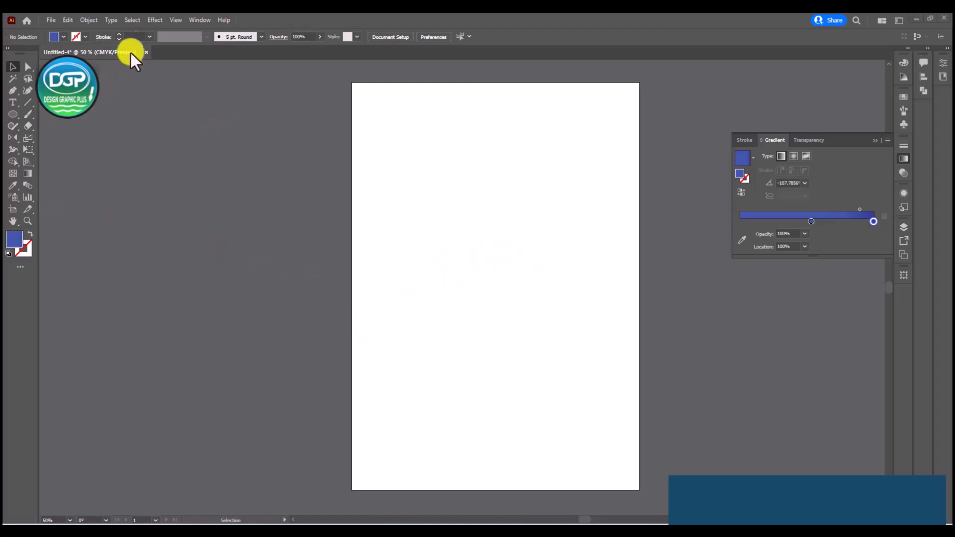
- Swap fill and stroke to get a blue gradient stroke without fill, and set the stroke weight to 60 pt
click(30, 234)
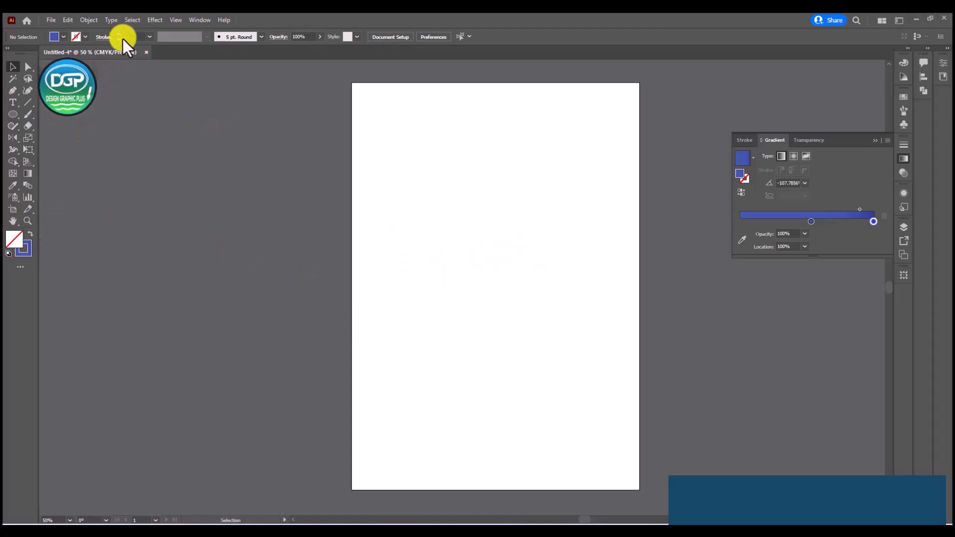
click(149, 37)
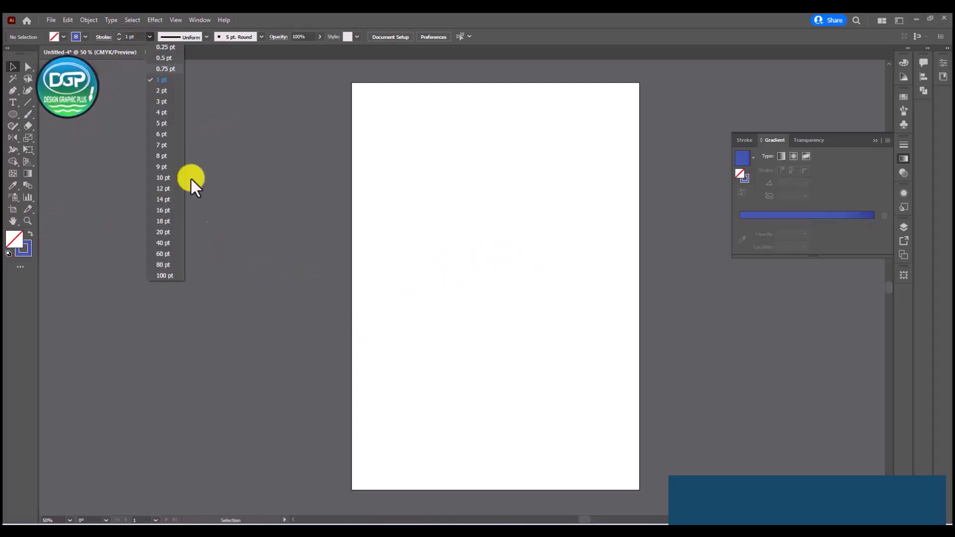
click(166, 254)
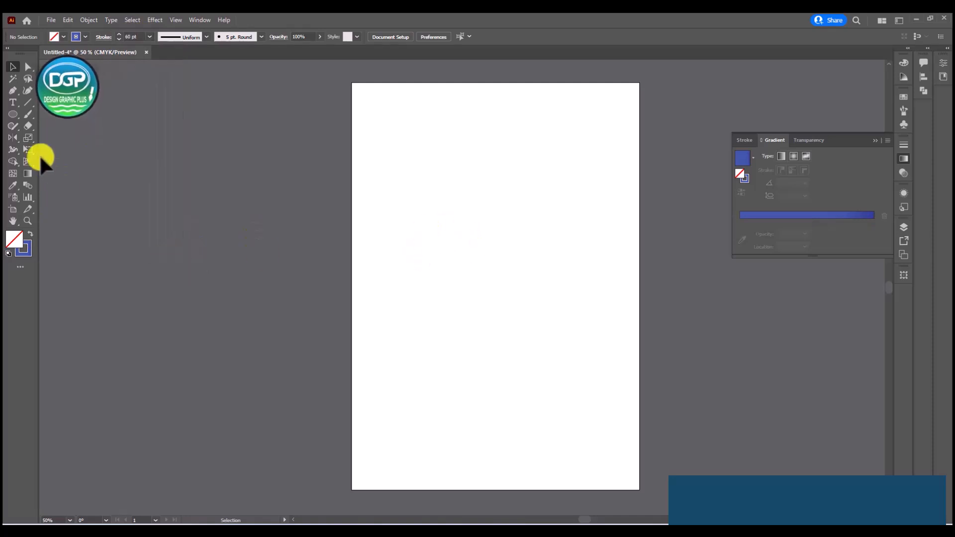
- Draw a circle about 3.04 in in diameter near the middle of the artboard
click(14, 114)
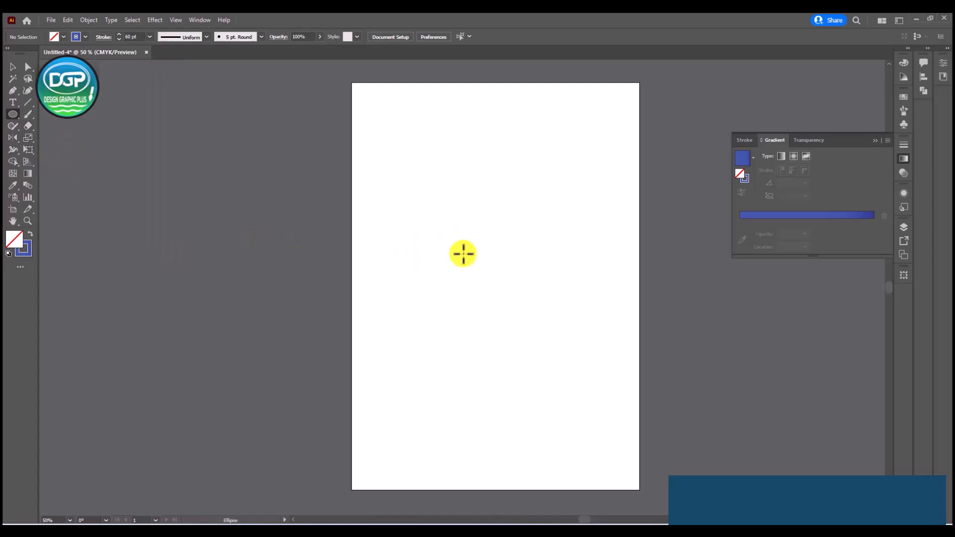
drag(458, 253, 493, 307)
click(14, 67)
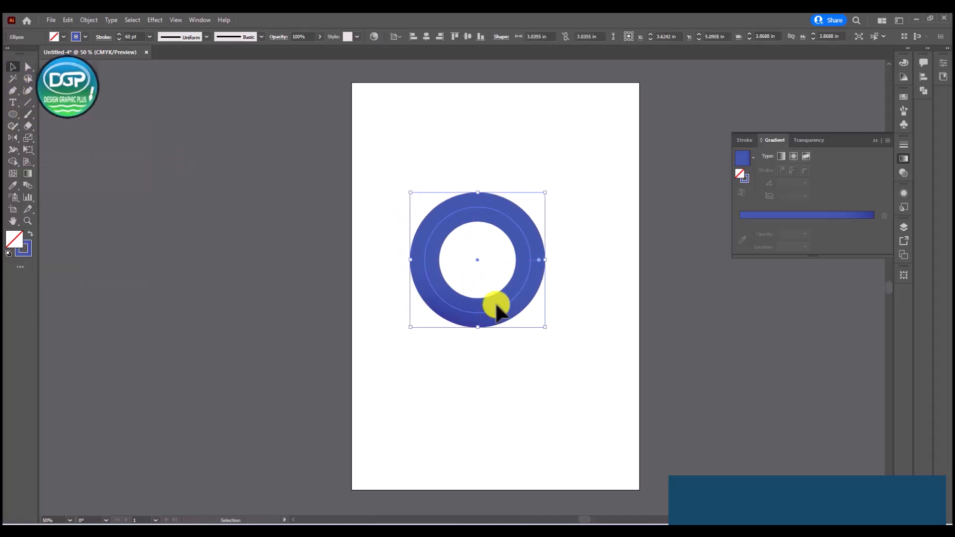
- Draw a vertical line about 4.81 in long upward from the circle's right anchor point to form the letter's stem
scroll(377, 248, up, 1)
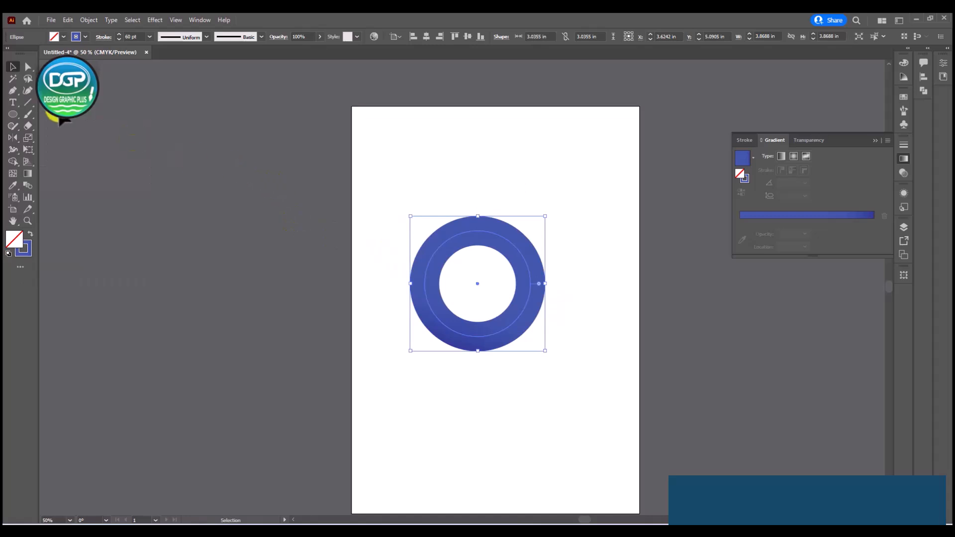
click(28, 102)
mouse_move(531, 283)
mouse_down()
mouse_move(507, 100)
mouse_move(510, 136)
mouse_move(511, 118)
mouse_up()
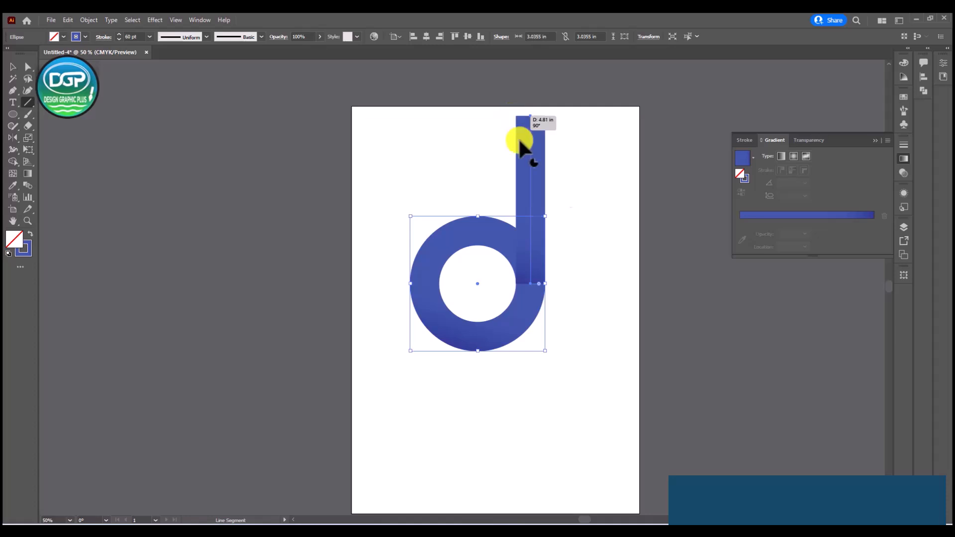
click(12, 66)
scroll(713, 316, down, 2)
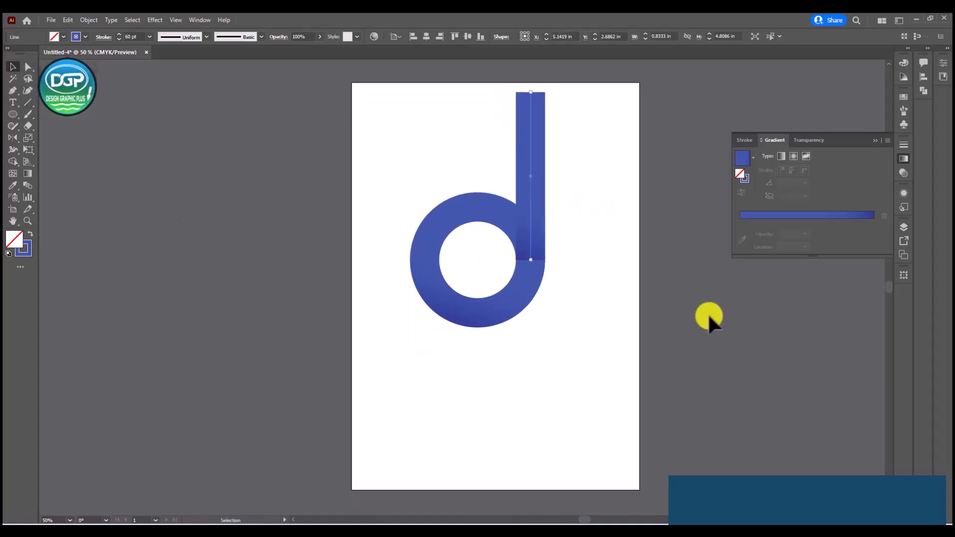
click(708, 313)
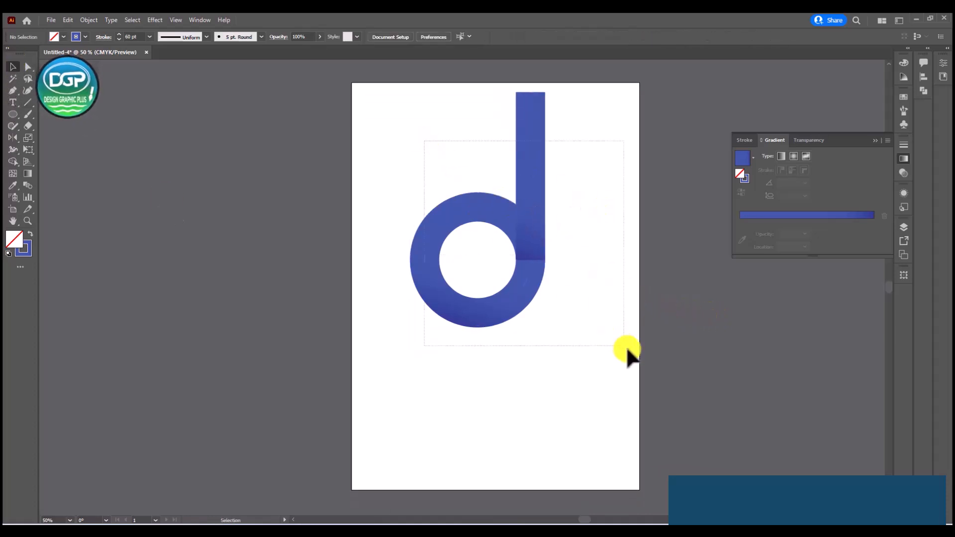
- Paste a copy of the circle in front with a teal stroke and flatten it into an ellipse about 3.25 by 2 in
drag(626, 346, 625, 347)
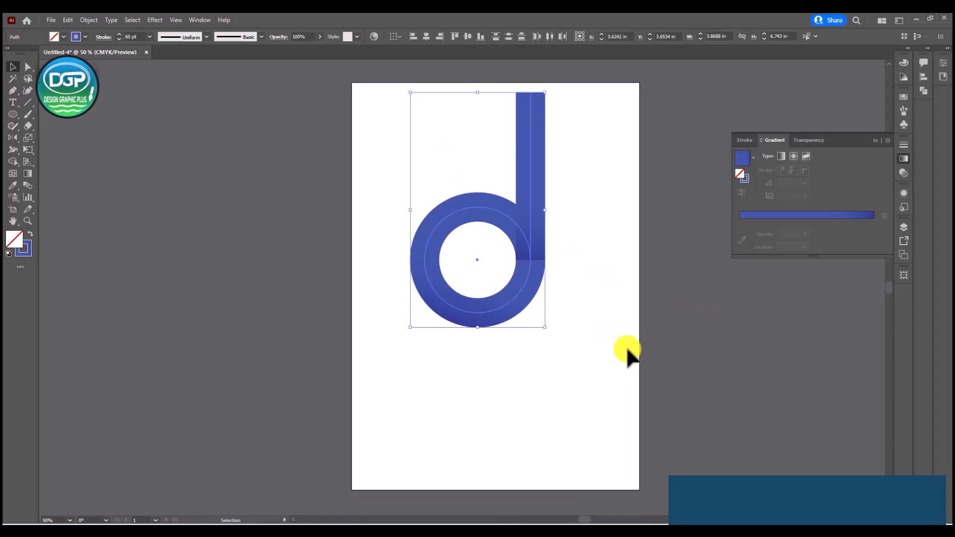
click(612, 369)
click(490, 311)
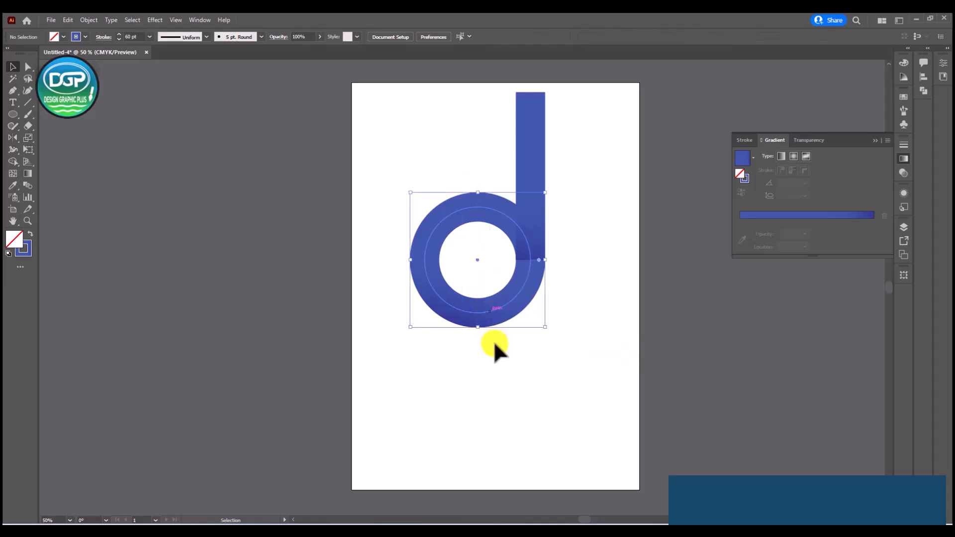
key(a)
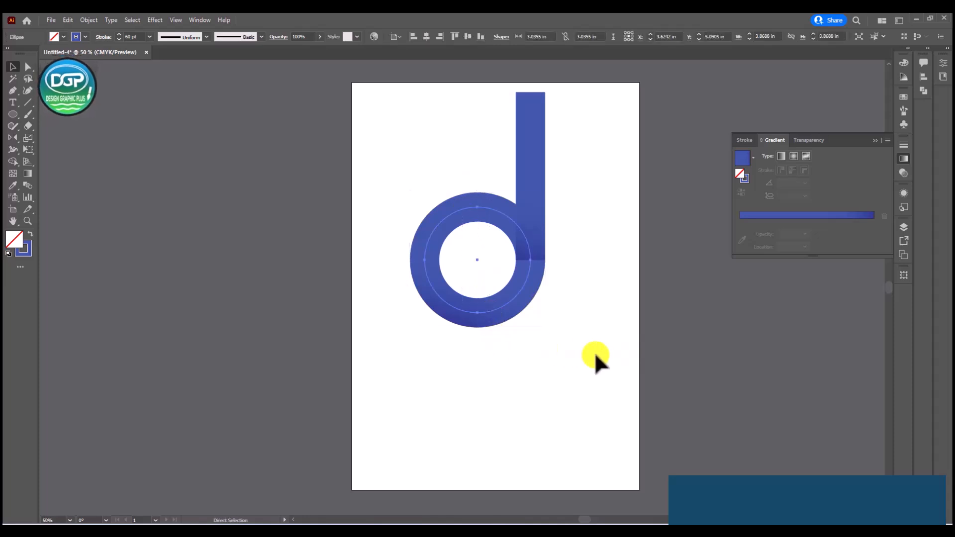
key(ctrl+f)
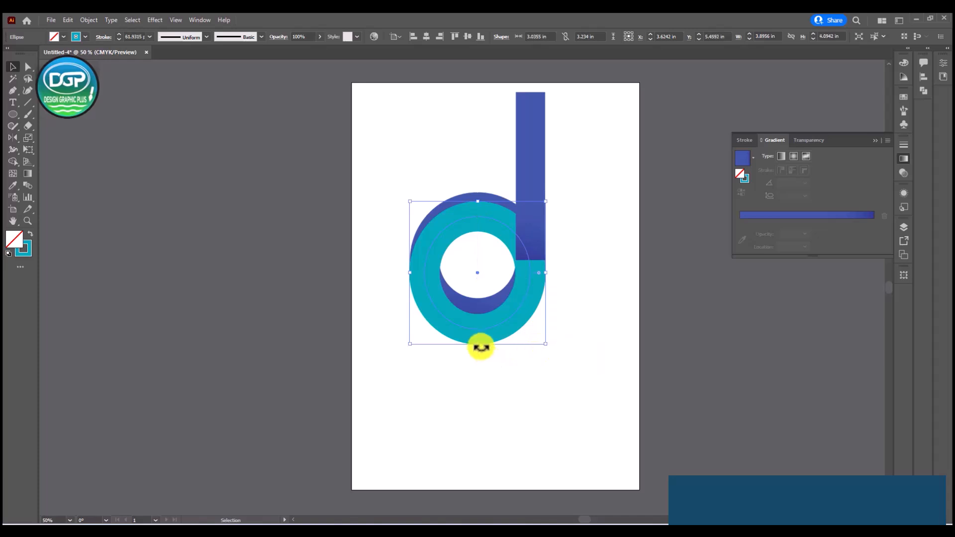
drag(480, 347, 481, 287)
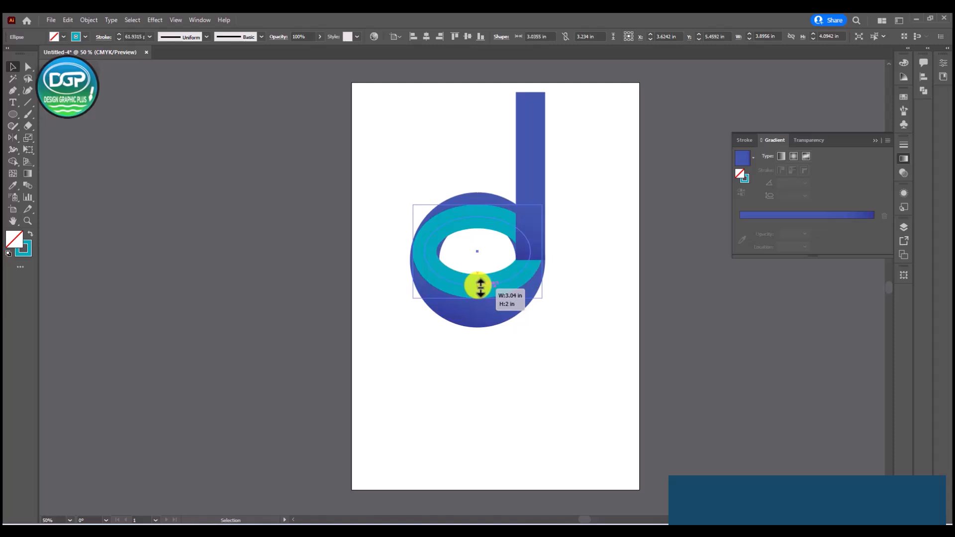
drag(413, 251, 419, 252)
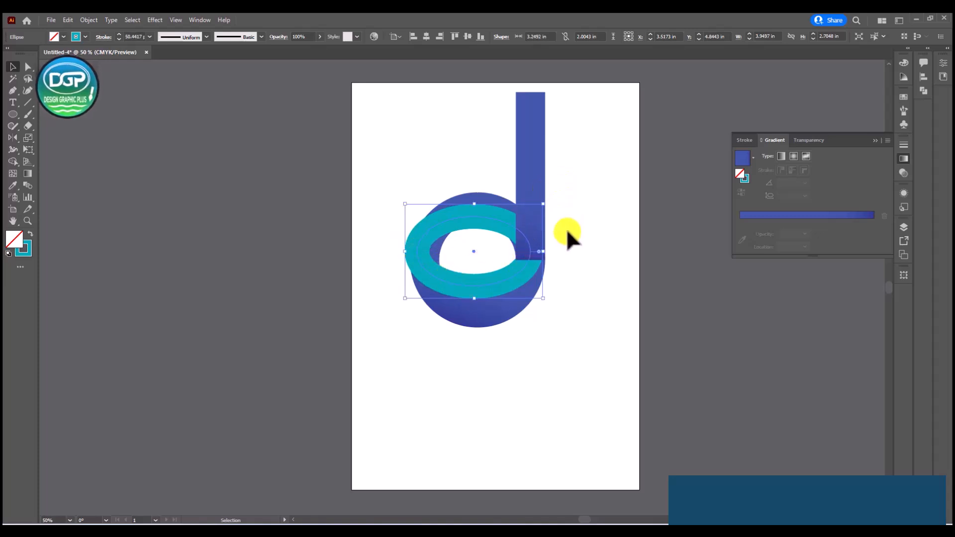
- Expand the fill and stroke of the circle, the ellipse and the stem line into shapes
scroll(547, 318, up, 3)
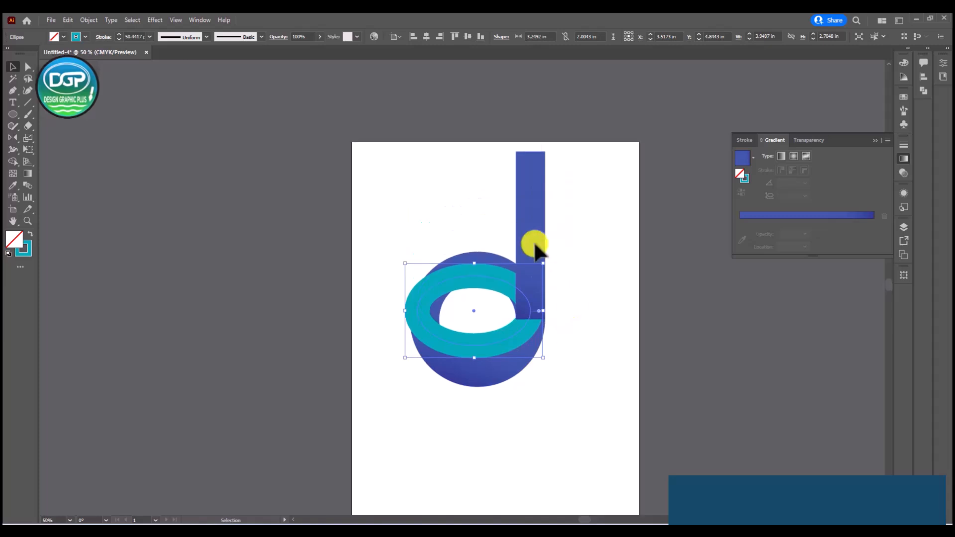
drag(414, 157, 529, 366)
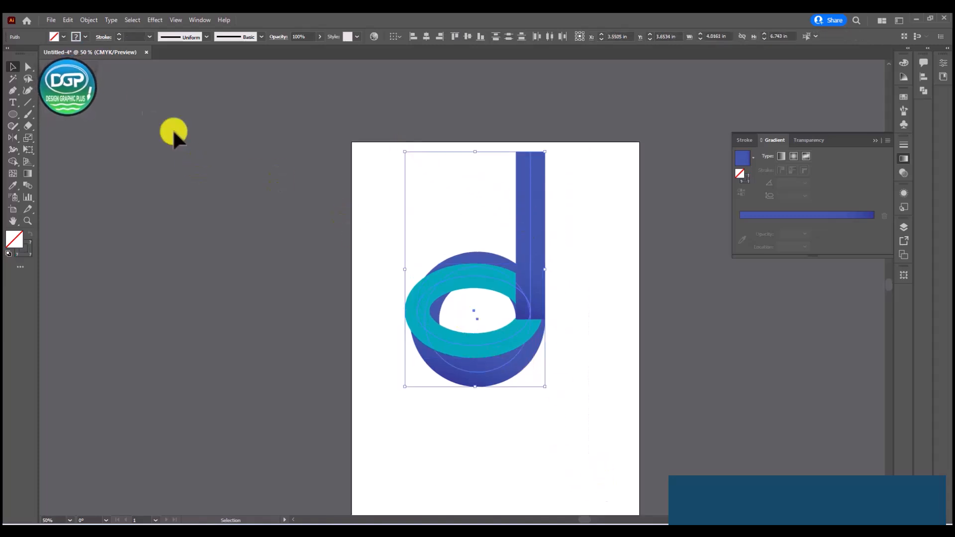
click(88, 20)
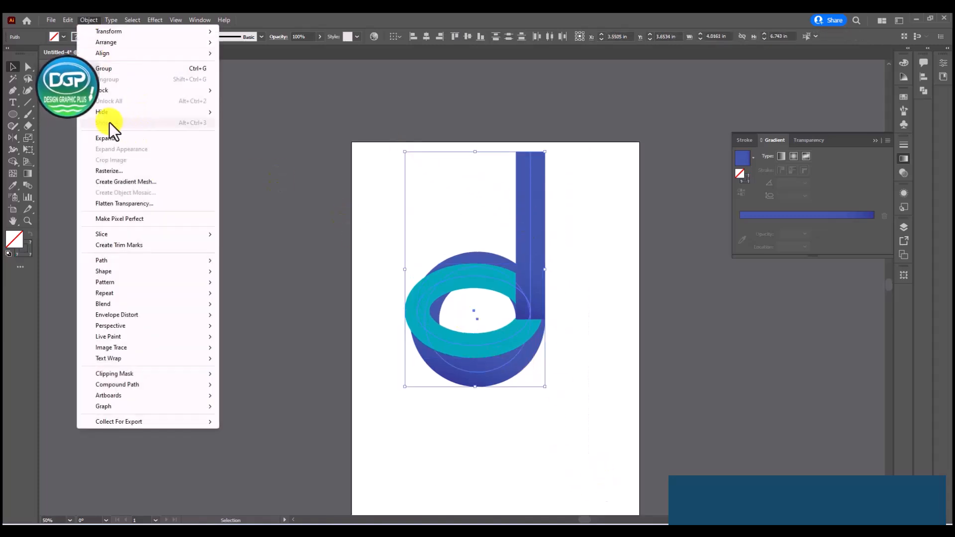
click(109, 142)
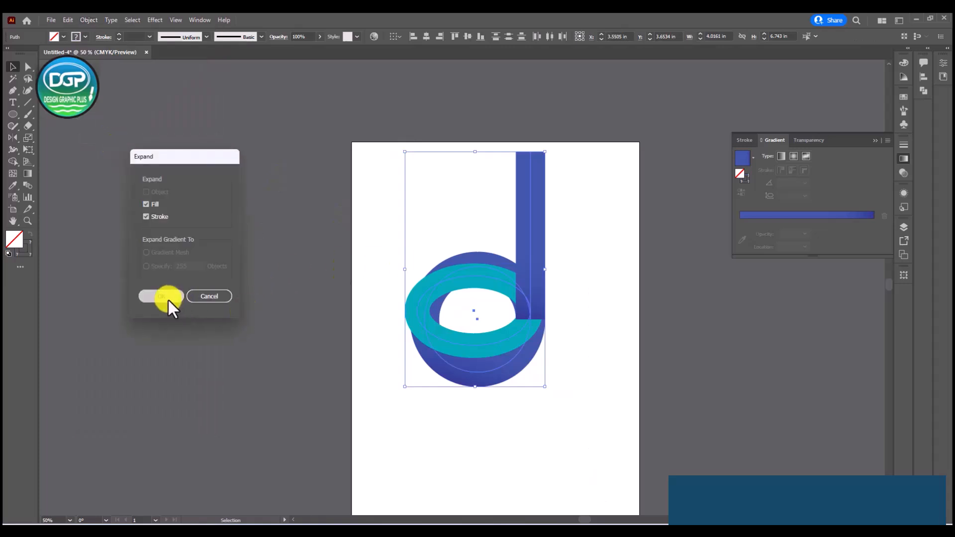
click(169, 300)
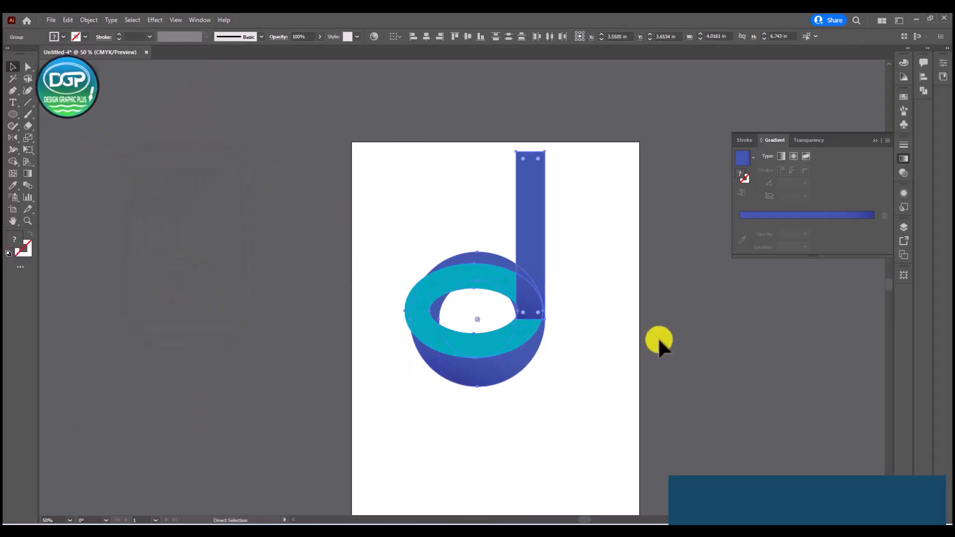
- Switch to Outline view and use Shape Builder to merge the stem with the ring's lower and right-hand regions
key(ctrl+y)
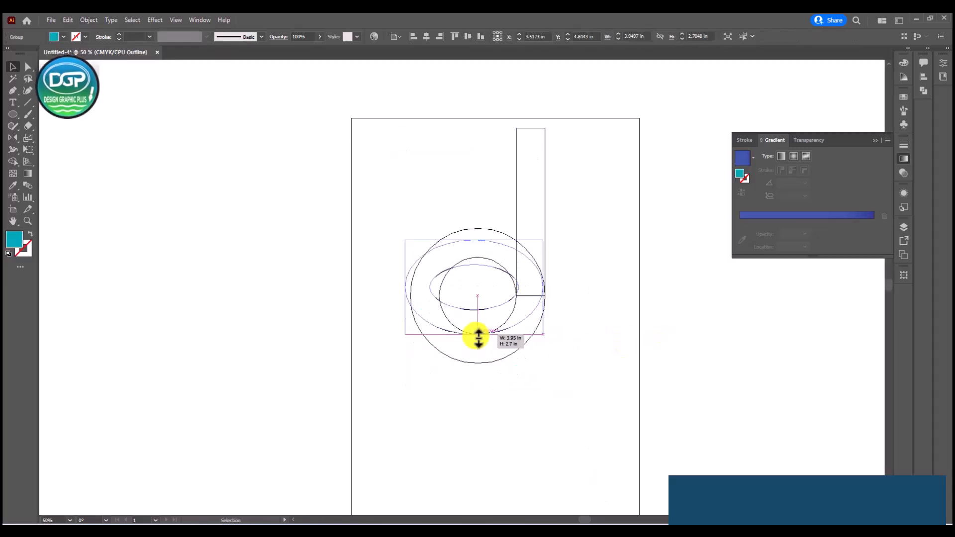
drag(477, 335, 477, 334)
click(683, 344)
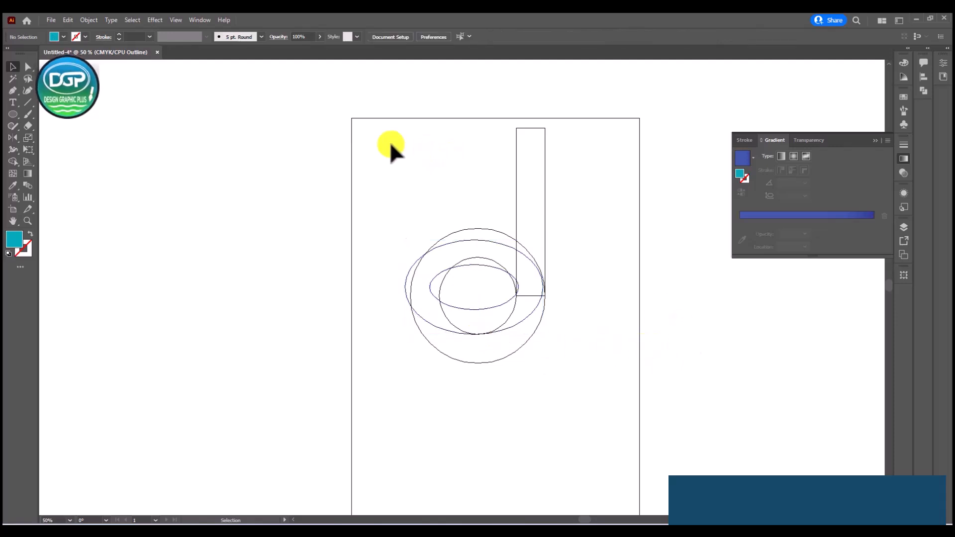
drag(390, 141, 650, 389)
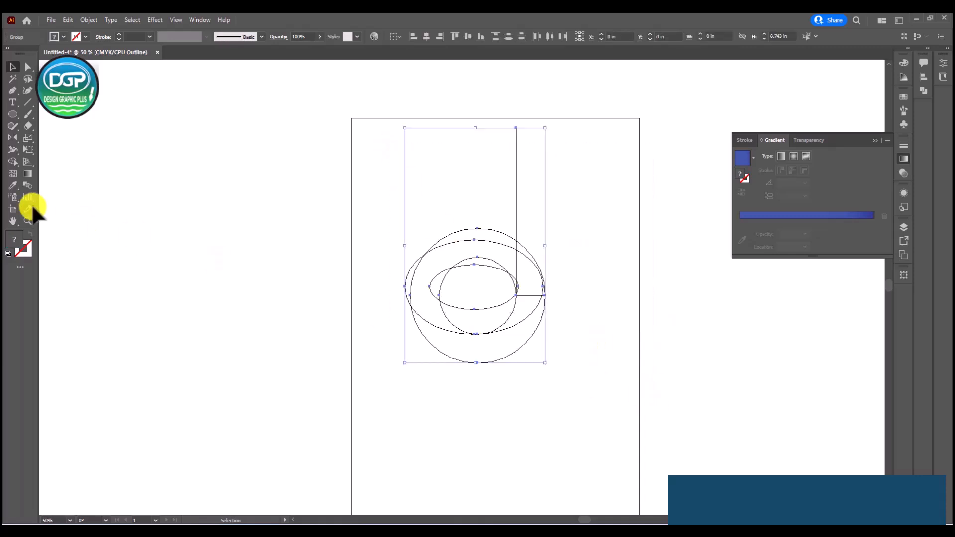
click(17, 164)
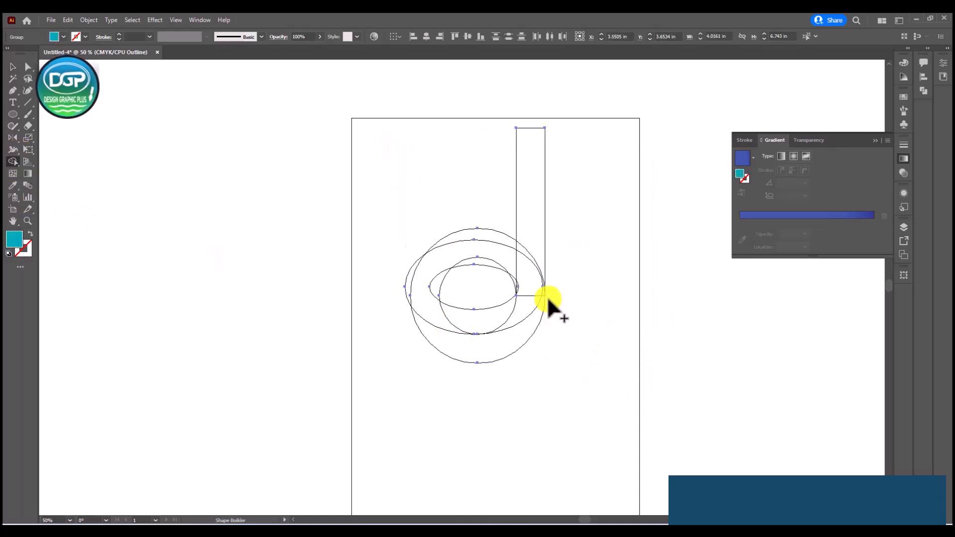
drag(523, 315, 541, 268)
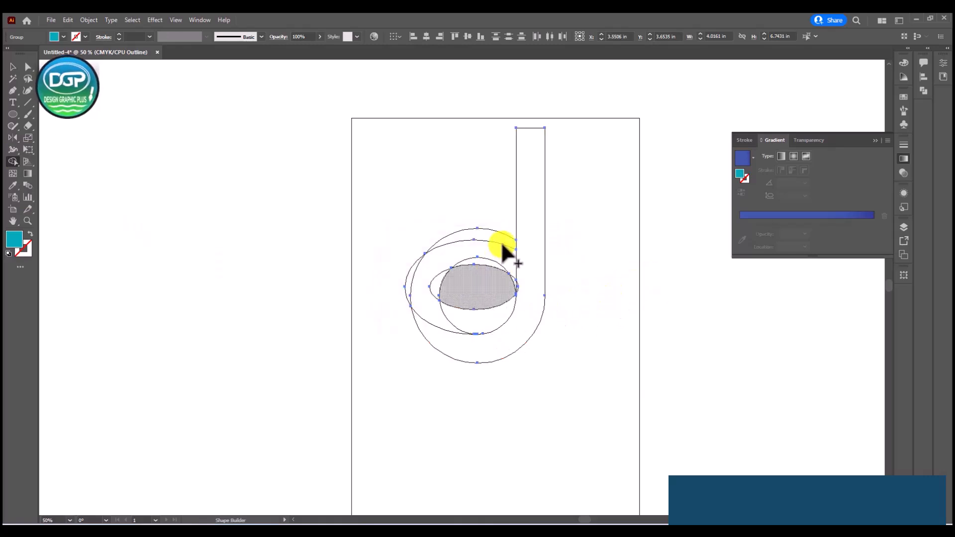
- Merge the ring's upper-left regions and remove the ellipse pieces outside the ring and inside the inner circle
click(428, 296)
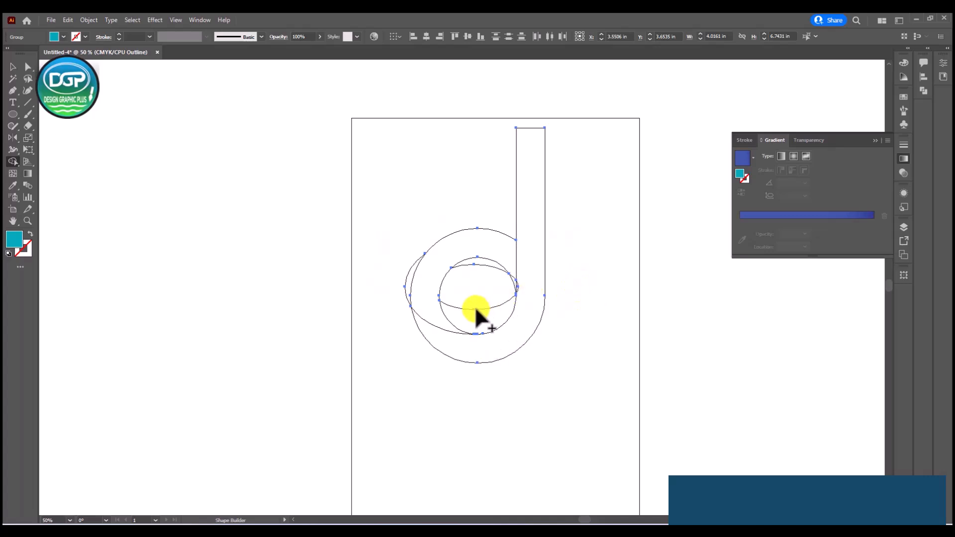
alt+click(407, 280)
click(486, 273)
drag(481, 279, 483, 265)
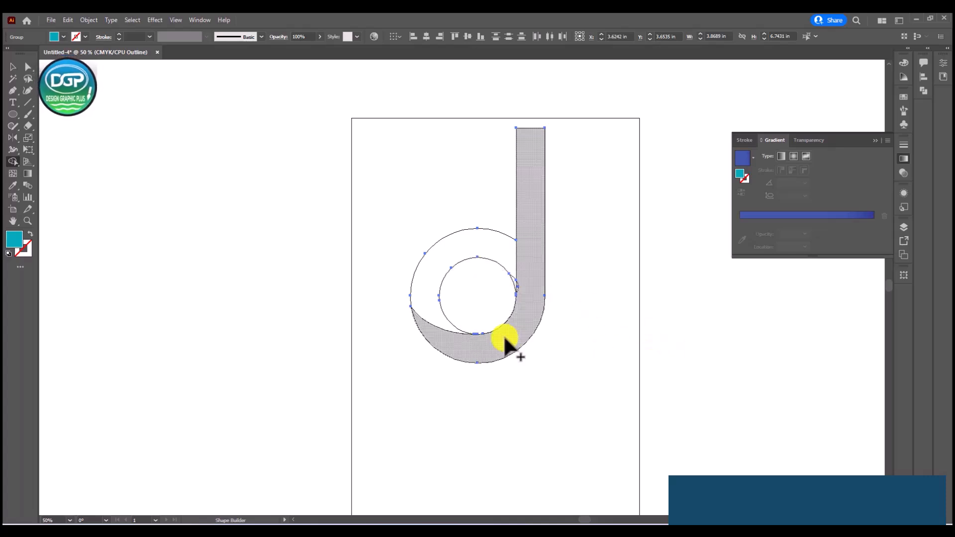
- Clean up the small sliver regions where the ring's inner edge meets the stem using Shape Builder
scroll(512, 280, up, 2)
scroll(510, 280, up, 1)
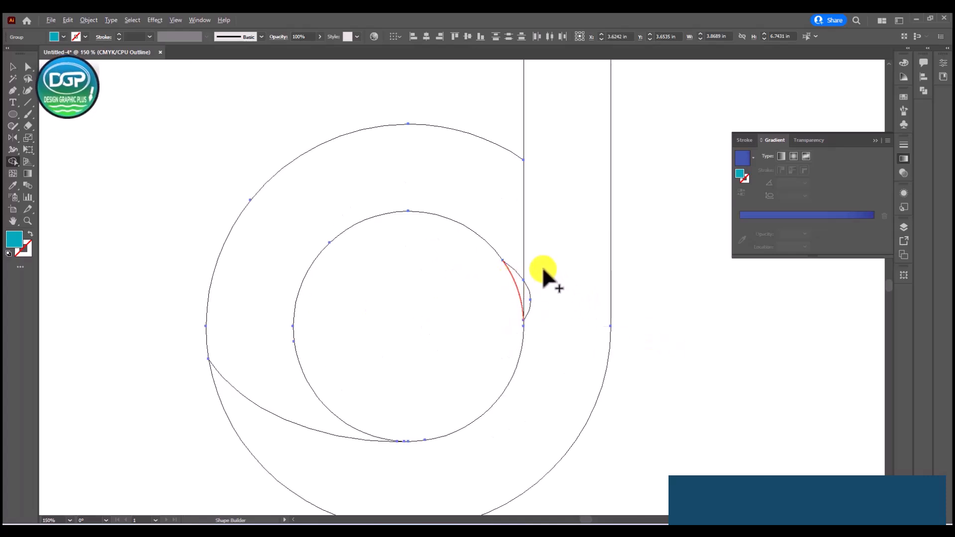
scroll(543, 271, up, 1)
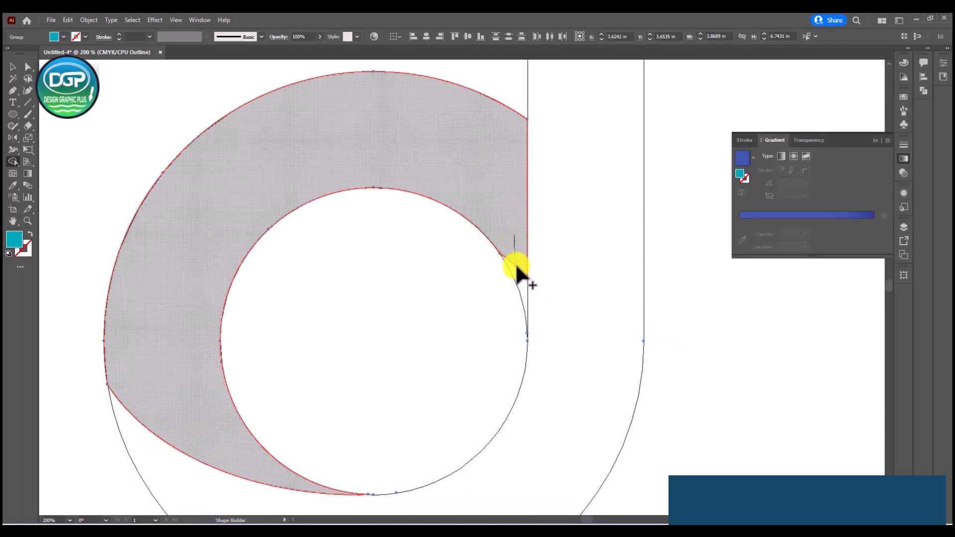
scroll(563, 316, down, 5)
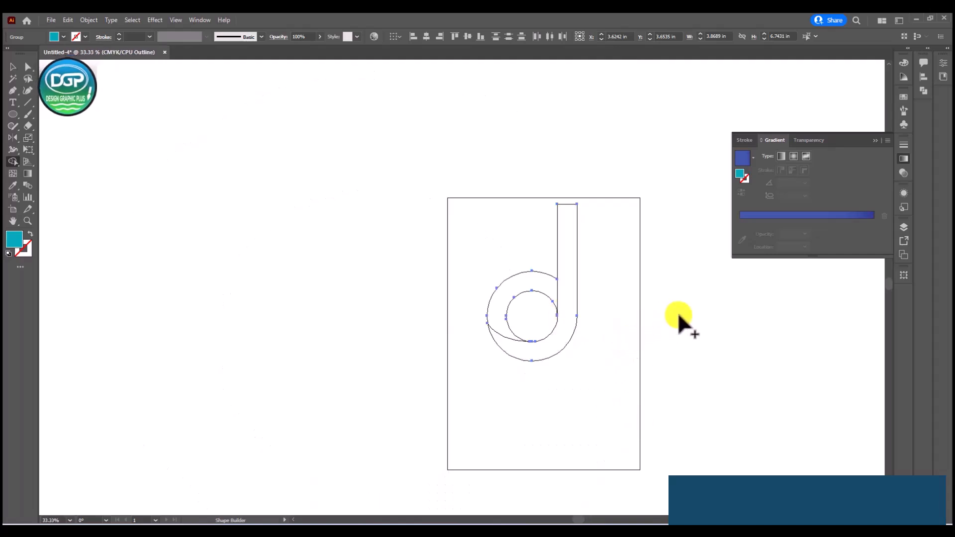
- Deselect the artwork and return from Outline view to Preview
click(12, 67)
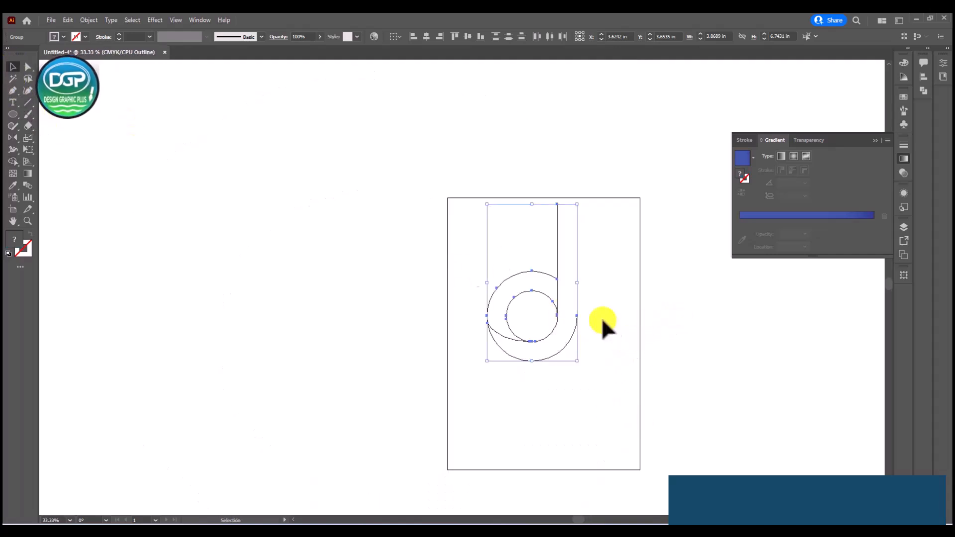
click(666, 329)
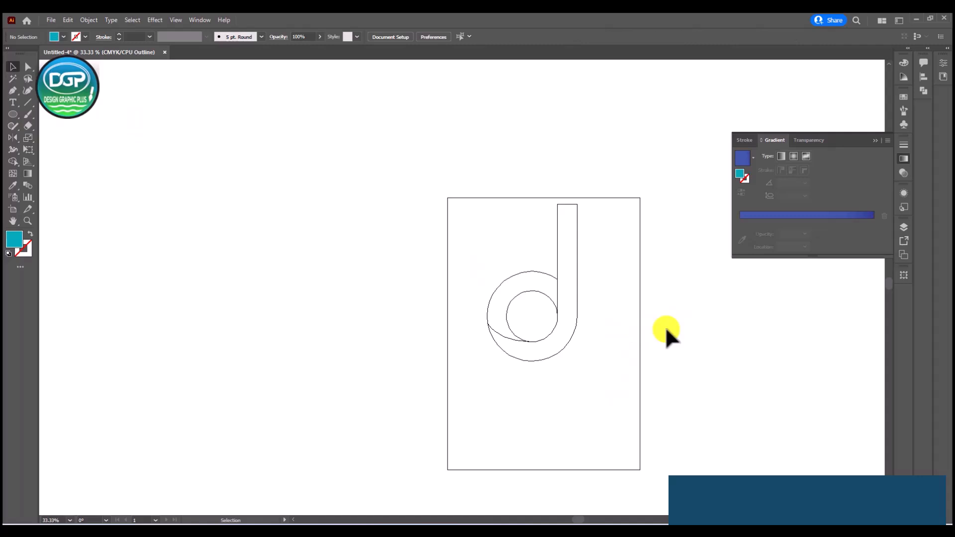
key(ctrl+y)
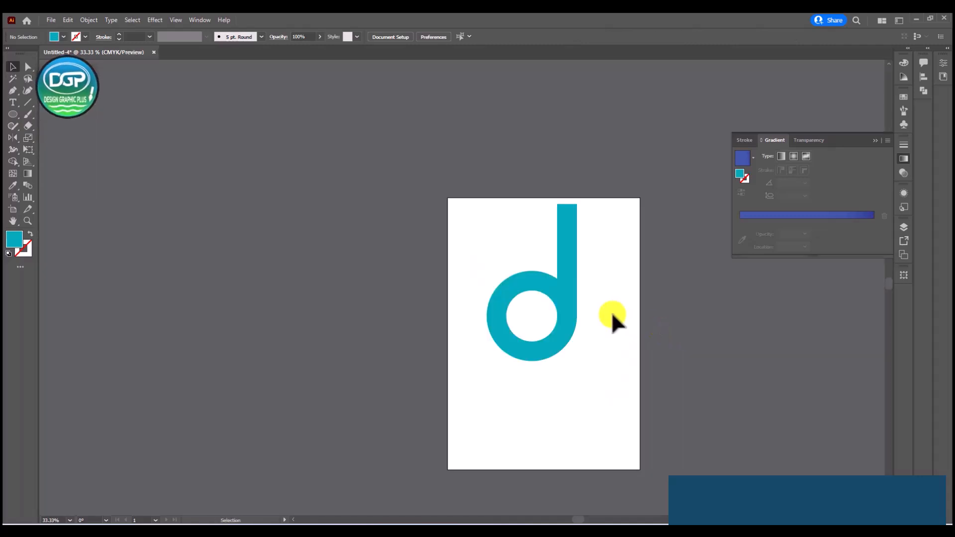
scroll(531, 300, up, 2)
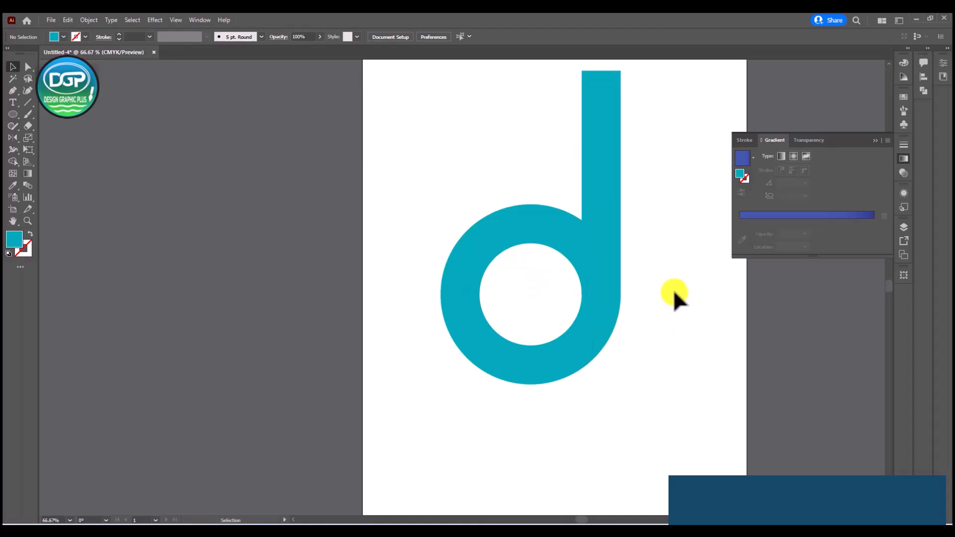
drag(664, 250, 590, 291)
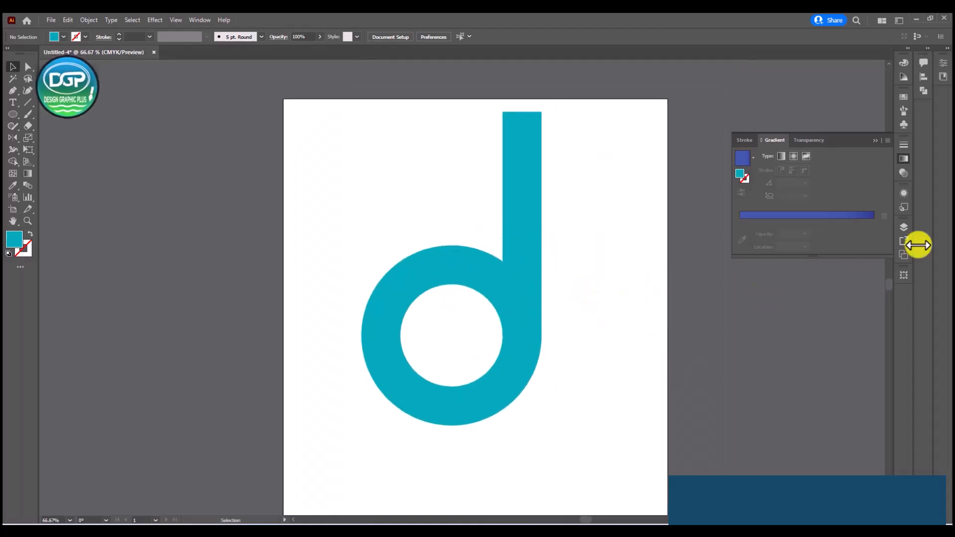
click(876, 141)
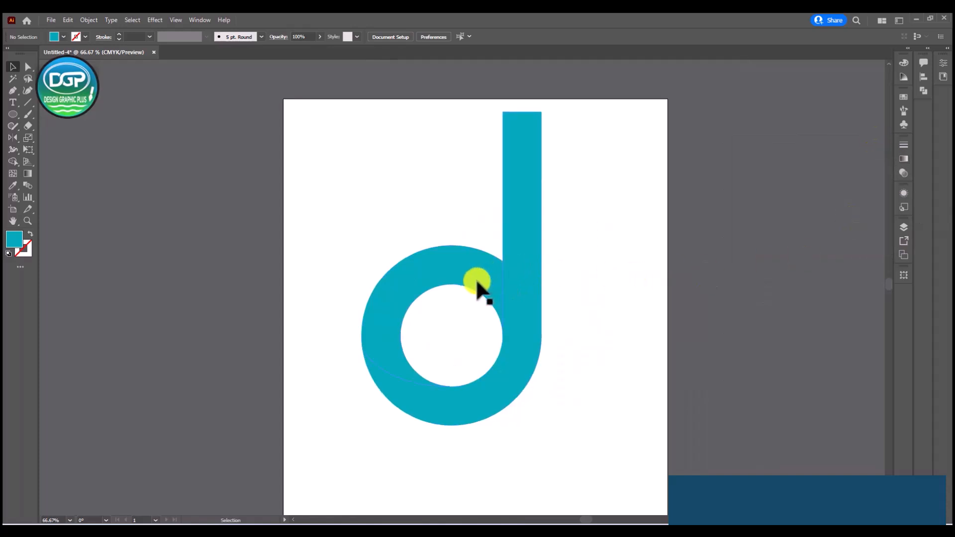
drag(376, 152, 575, 418)
click(828, 405)
click(524, 199)
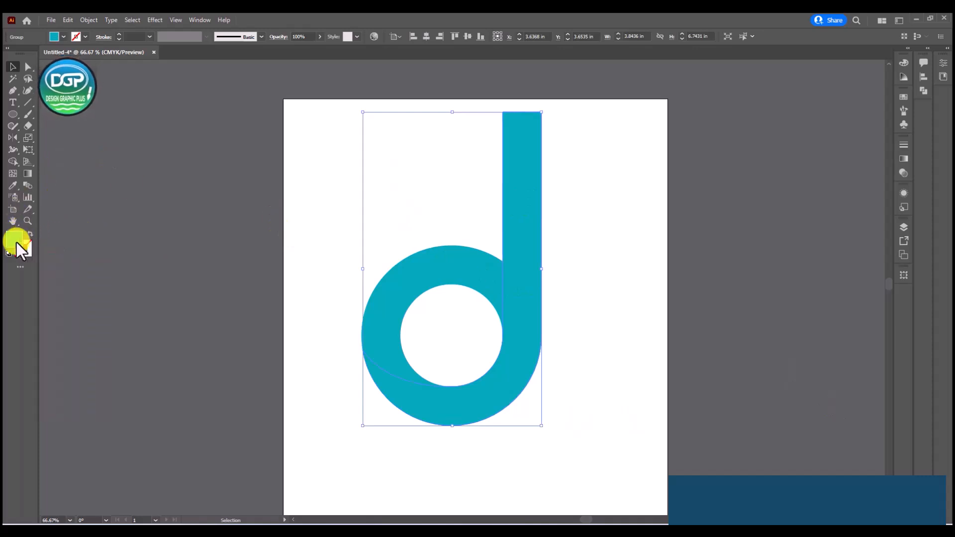
- Draw two small sample rectangles beside the artboard and fill the lower one with dark teal #3F7570
click(13, 114)
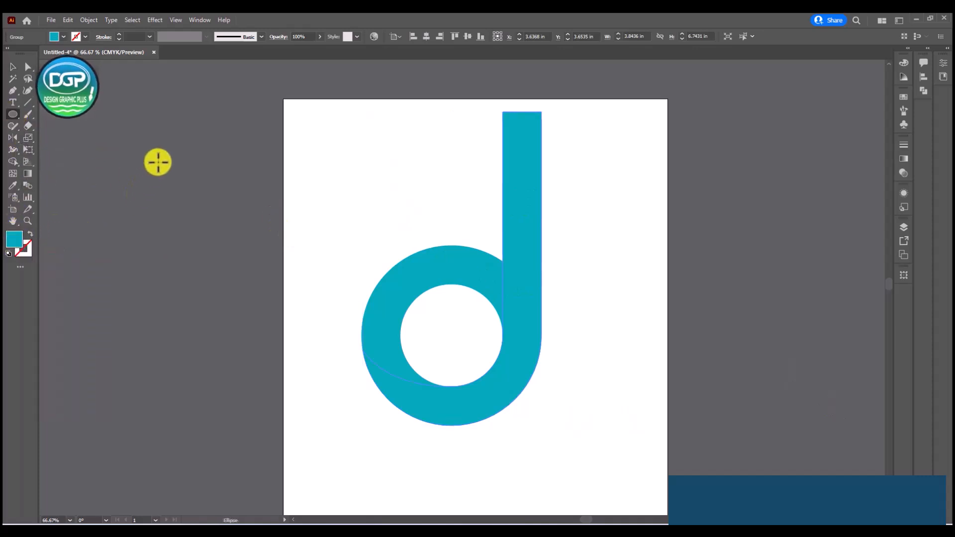
click(52, 120)
drag(169, 150, 203, 227)
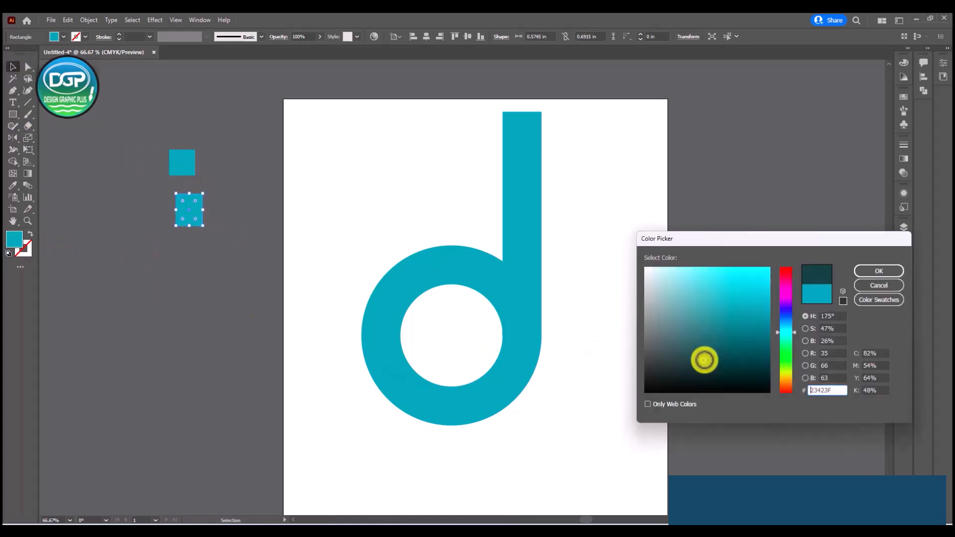
drag(703, 358, 703, 334)
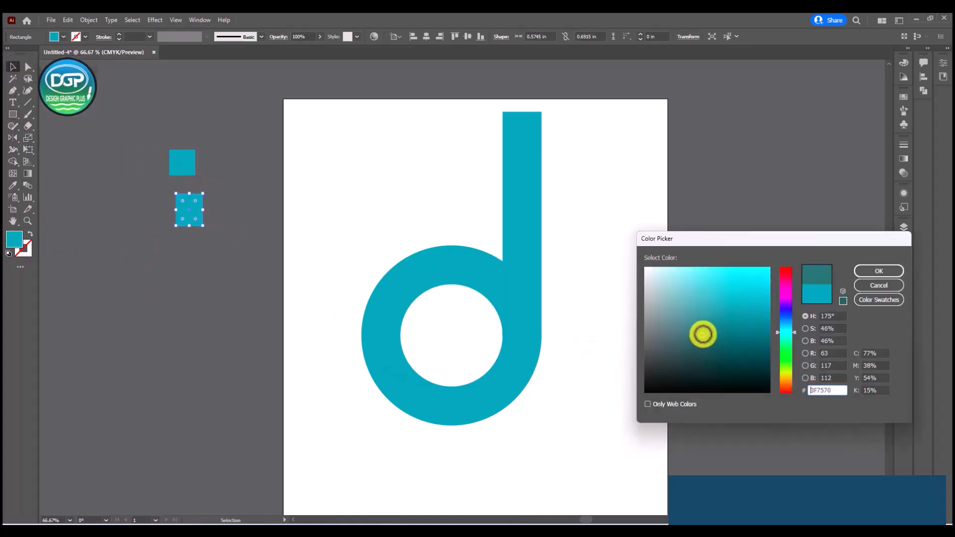
click(881, 273)
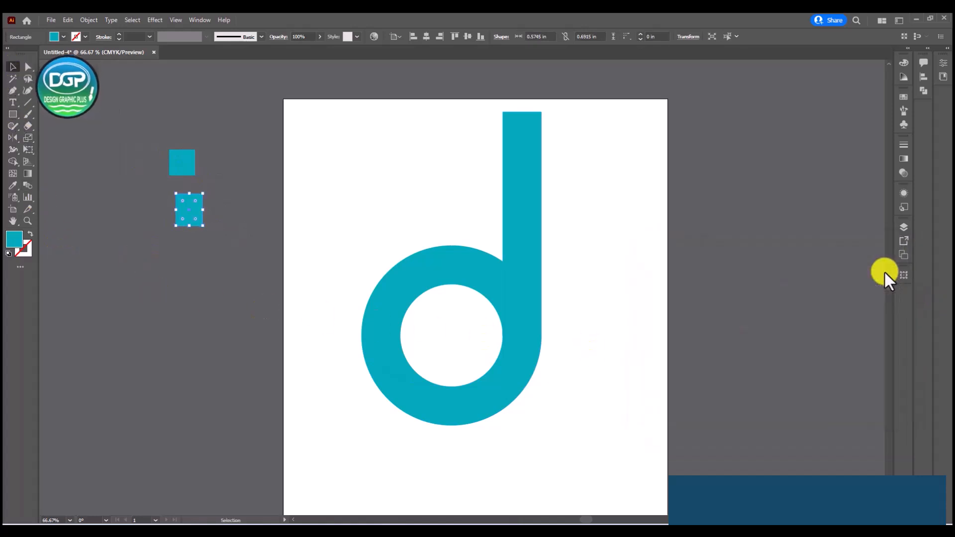
click(154, 326)
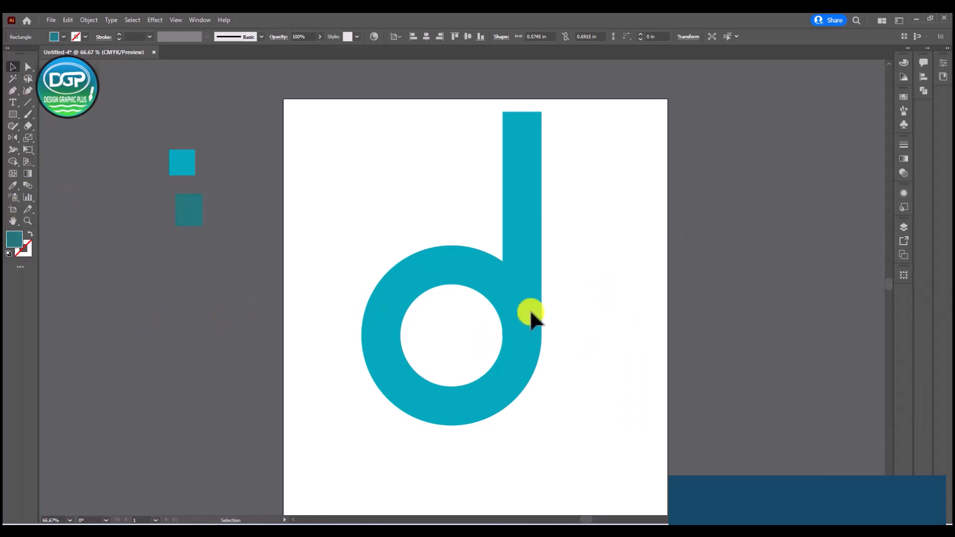
- Fill the stem section with a linear gradient of the two teals, running from the ring's lower edge up to the stem's top at about 65.5°
click(519, 229)
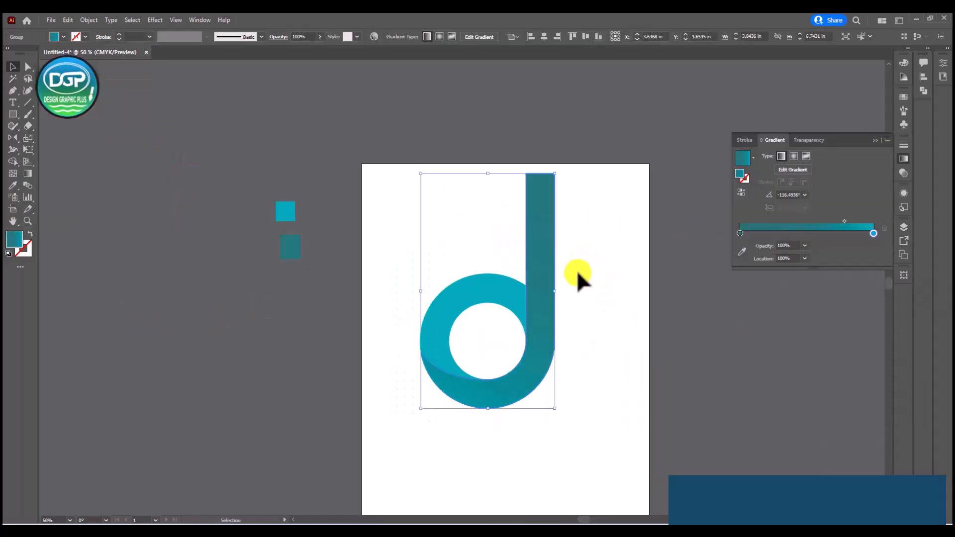
click(35, 175)
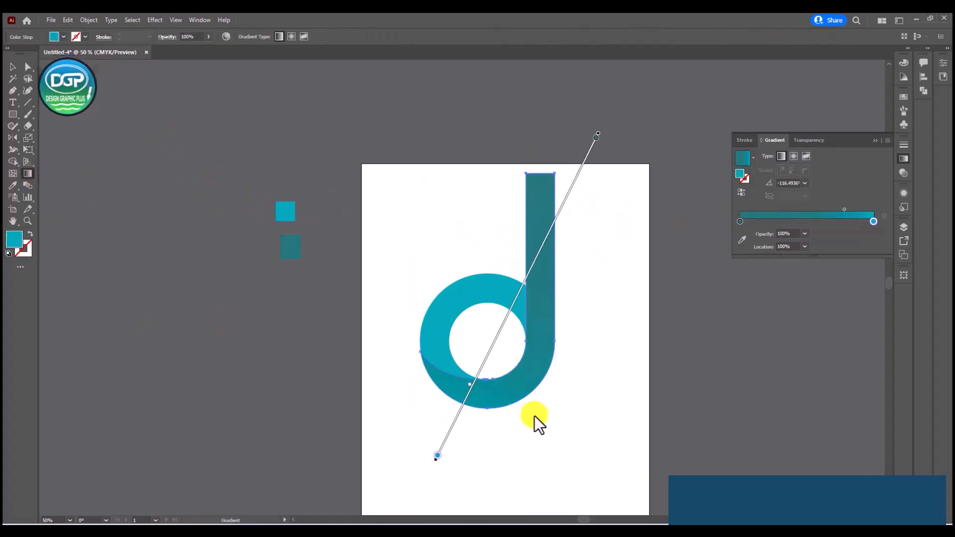
drag(492, 421, 512, 400)
drag(533, 359, 587, 216)
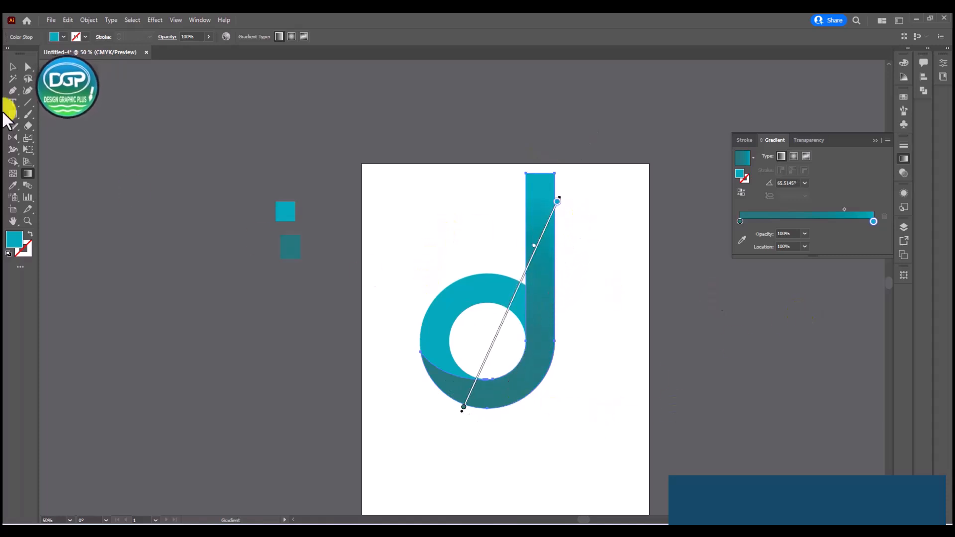
click(12, 66)
click(506, 313)
- Apply the linear teal gradient to the ring's upper-left section, running diagonally from the stem junction at about -136.5°
click(459, 300)
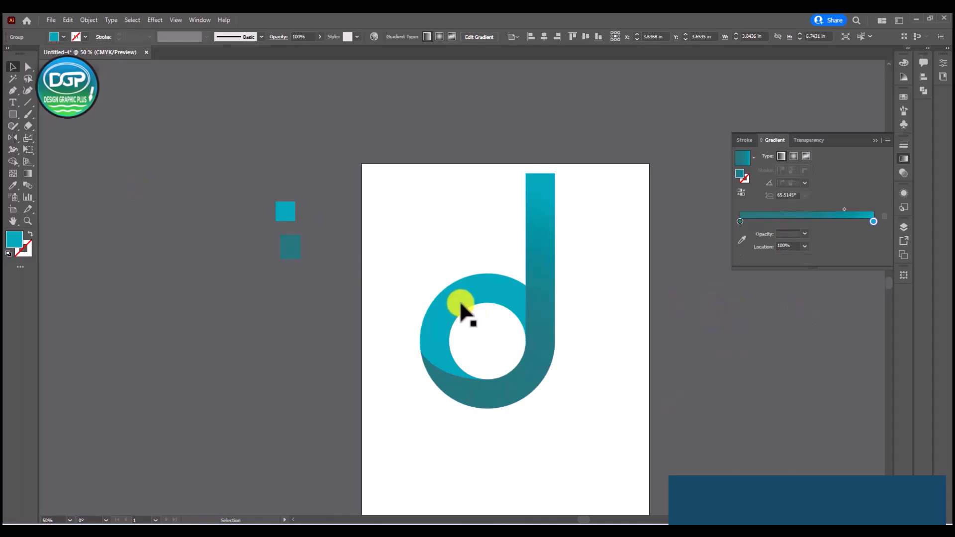
key(g)
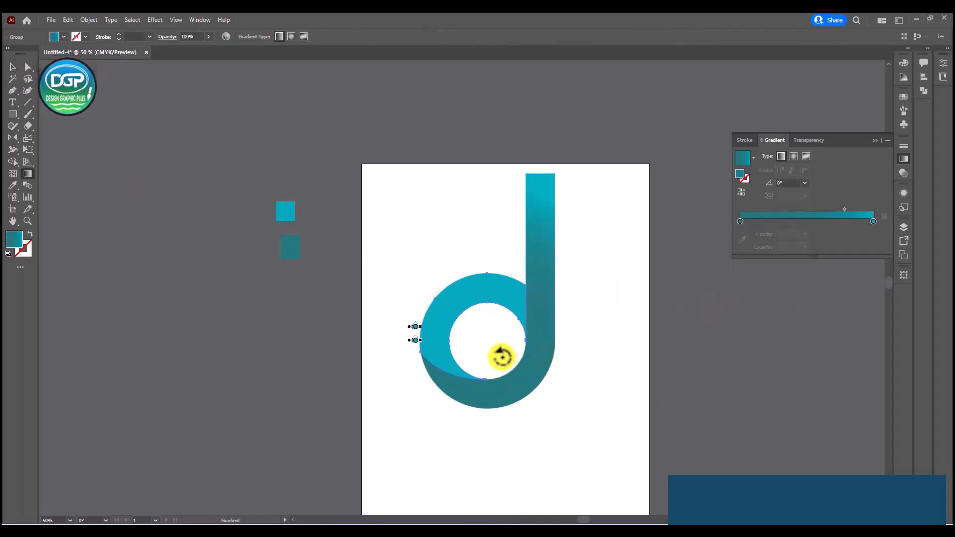
click(27, 67)
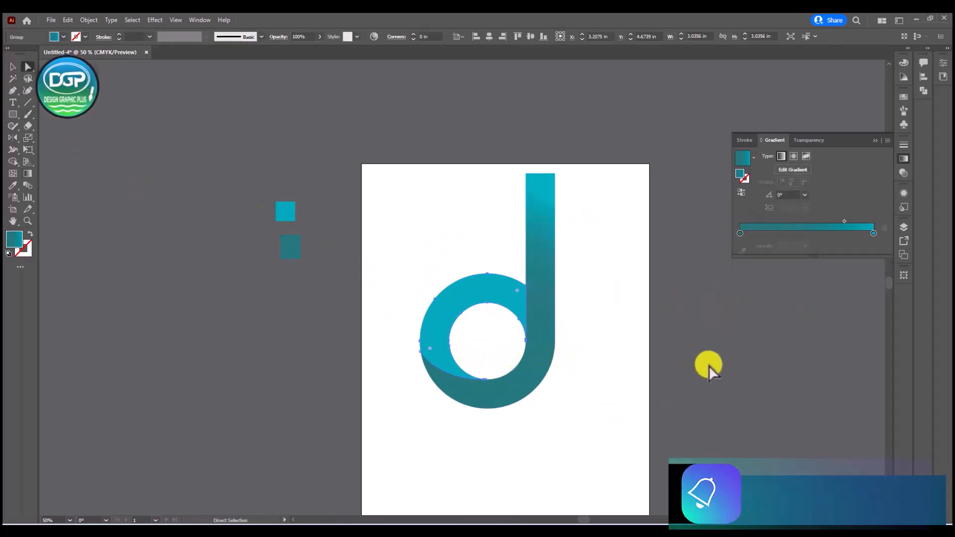
click(709, 366)
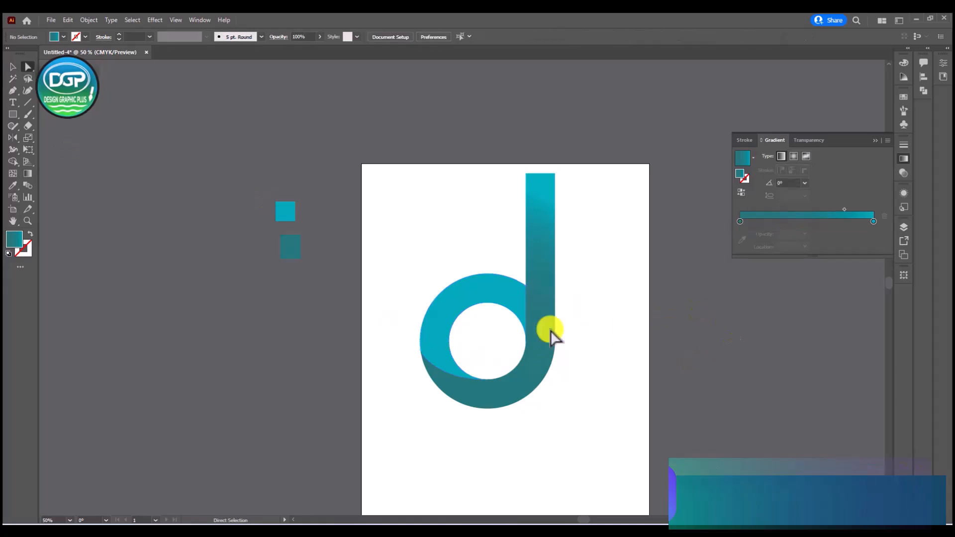
click(488, 301)
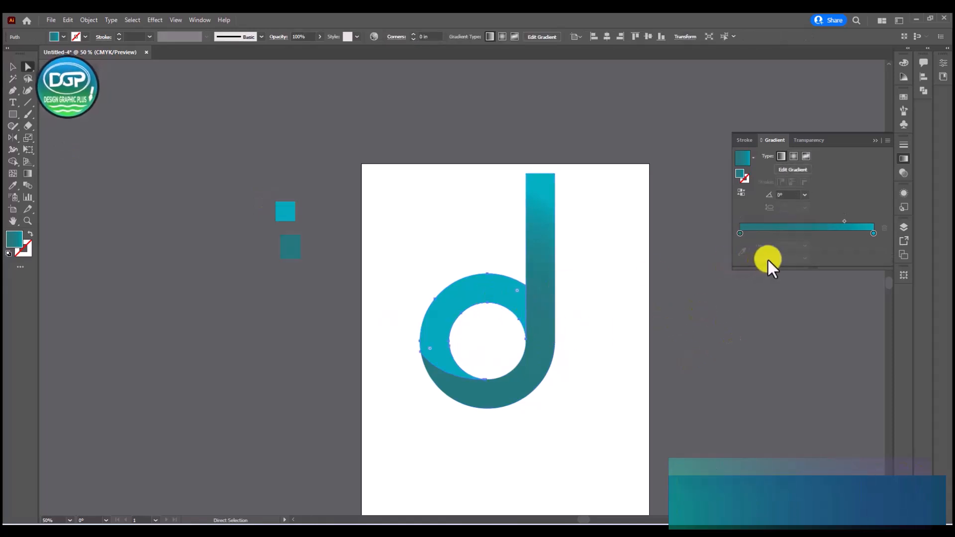
click(27, 174)
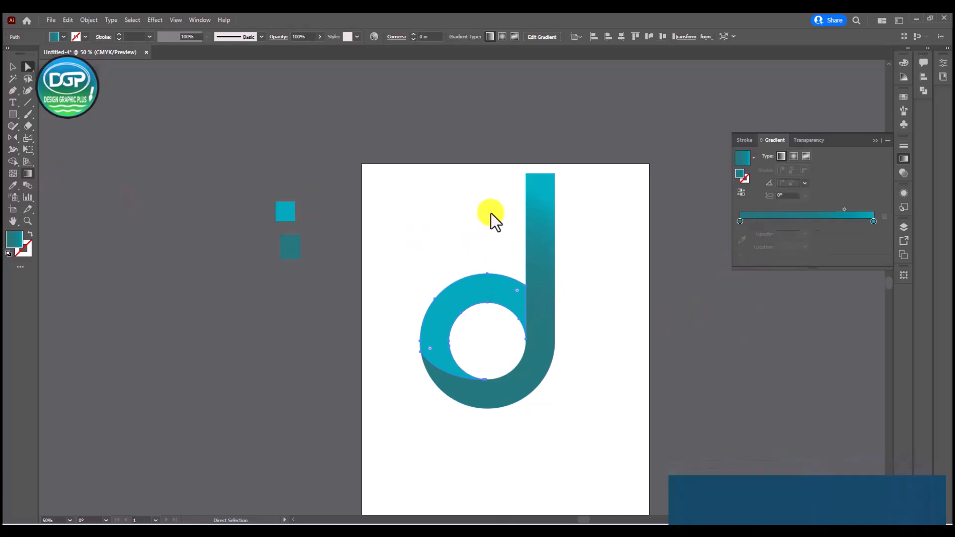
mouse_move(491, 207)
mouse_down()
mouse_move(467, 374)
mouse_move(426, 445)
mouse_up()
drag(520, 265, 369, 412)
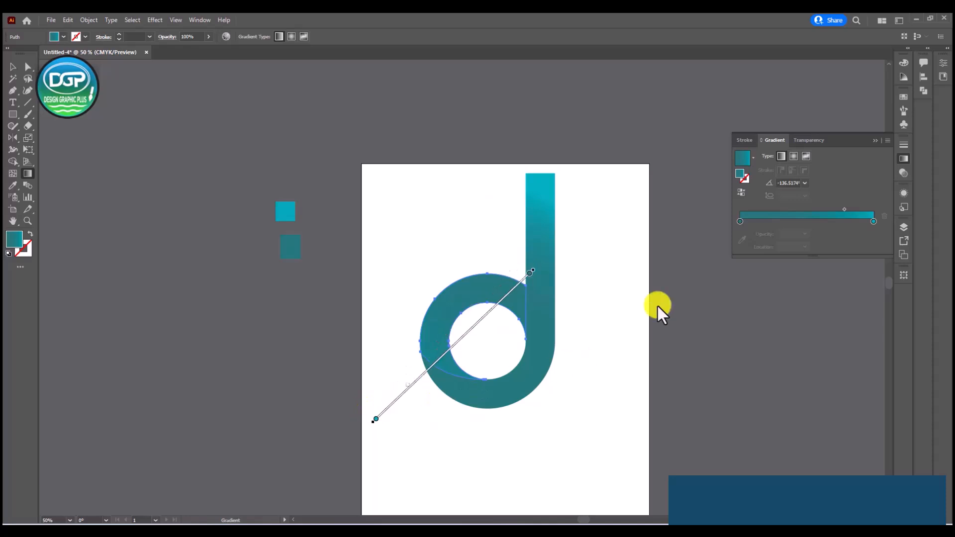
- Add a 60% opacity stop near the start of the ring section's gradient and another at about 86.3%
click(744, 221)
click(805, 234)
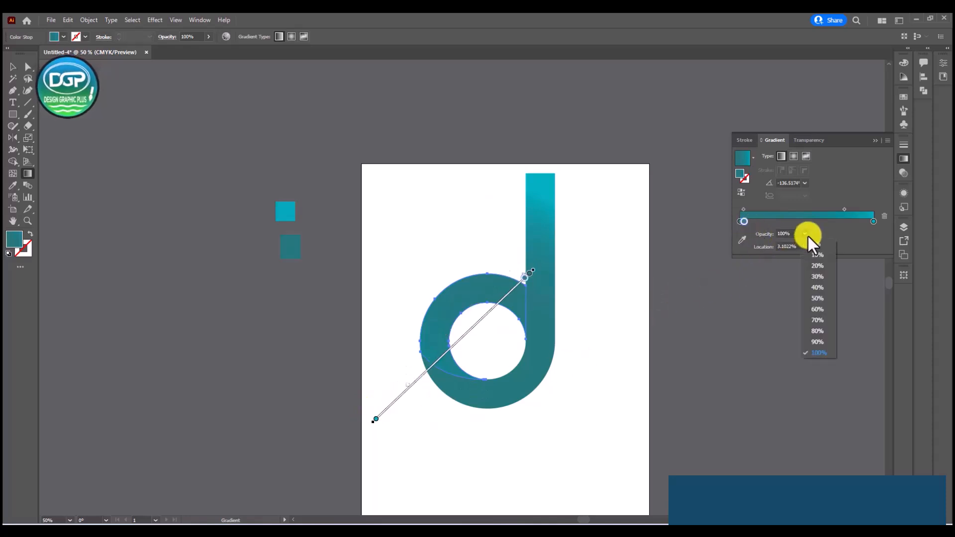
click(817, 309)
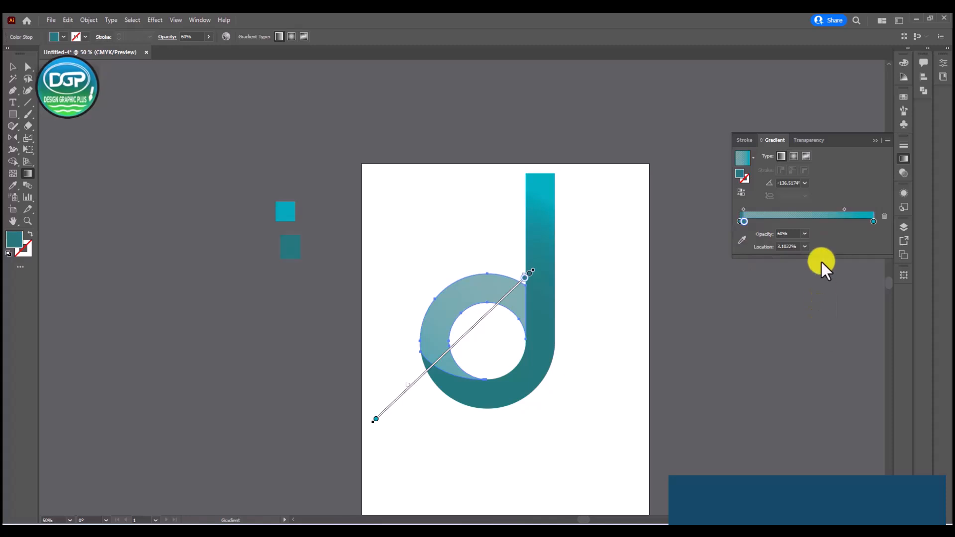
drag(746, 222, 856, 224)
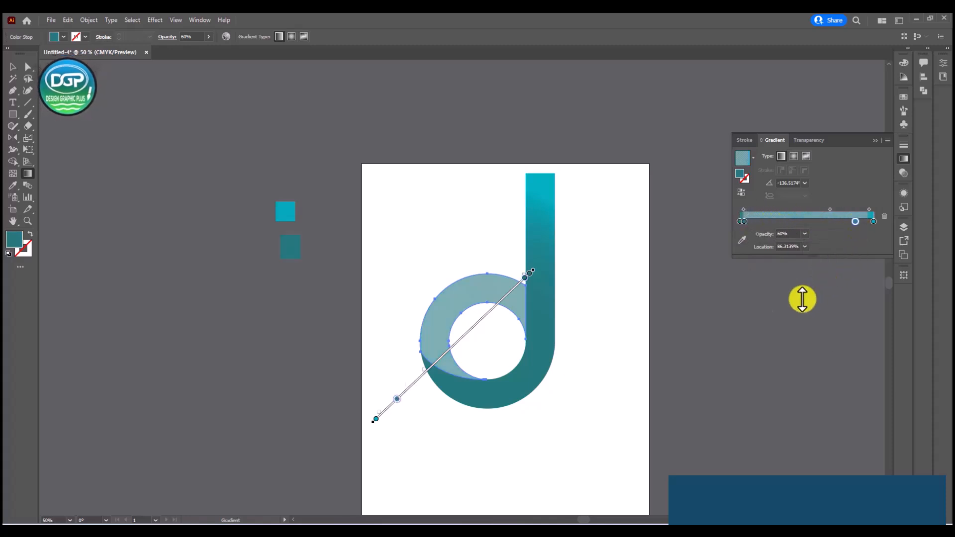
click(18, 66)
click(750, 324)
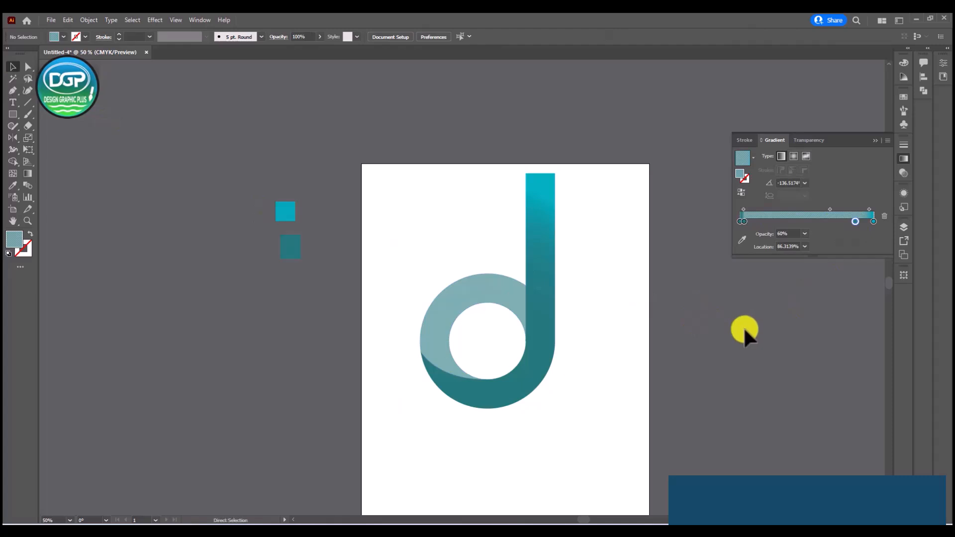
- Undo the semi-transparent stops added to the ring section's gradient
key(ctrl+z)
key(a)
key(ctrl+z)
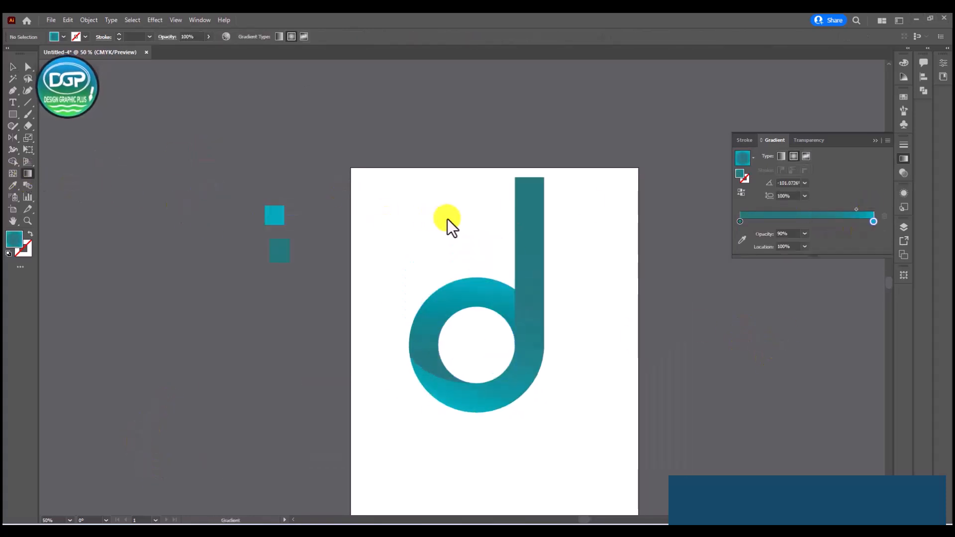
- Redirect the stem's radial gradient from above the stem down to the ring's lower edge at about -104.9°, and deselect it
mouse_move(518, 318)
mouse_down()
mouse_move(542, 268)
mouse_move(556, 151)
mouse_move(524, 288)
mouse_move(471, 414)
mouse_move(476, 401)
mouse_up()
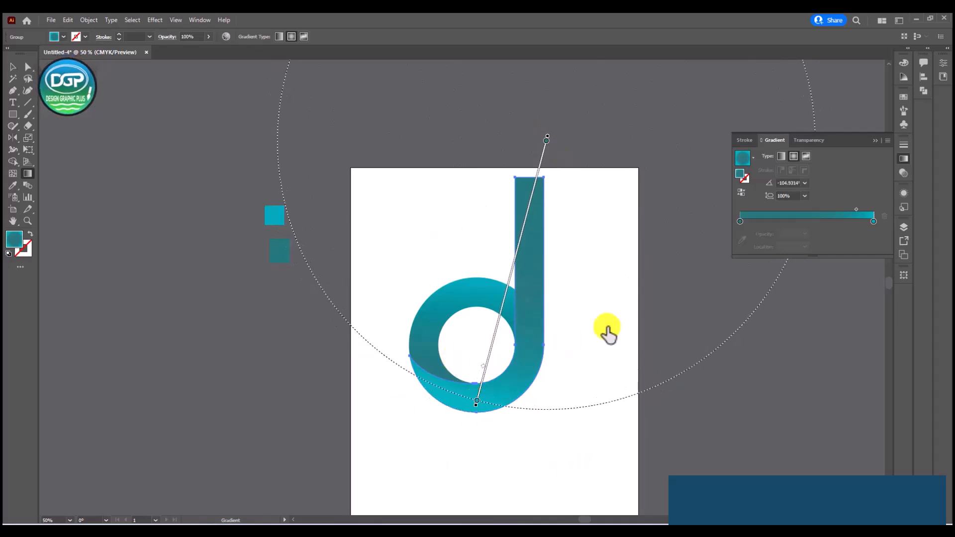
click(13, 70)
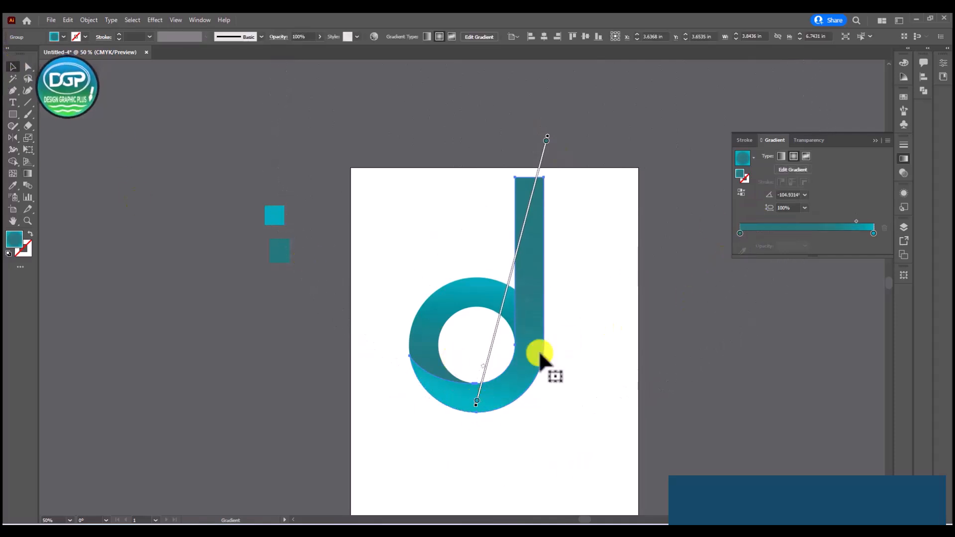
click(745, 374)
- Redirect the ring section's linear gradient almost horizontally from the ring's outer left edge to the stem at about -2.7°
click(443, 303)
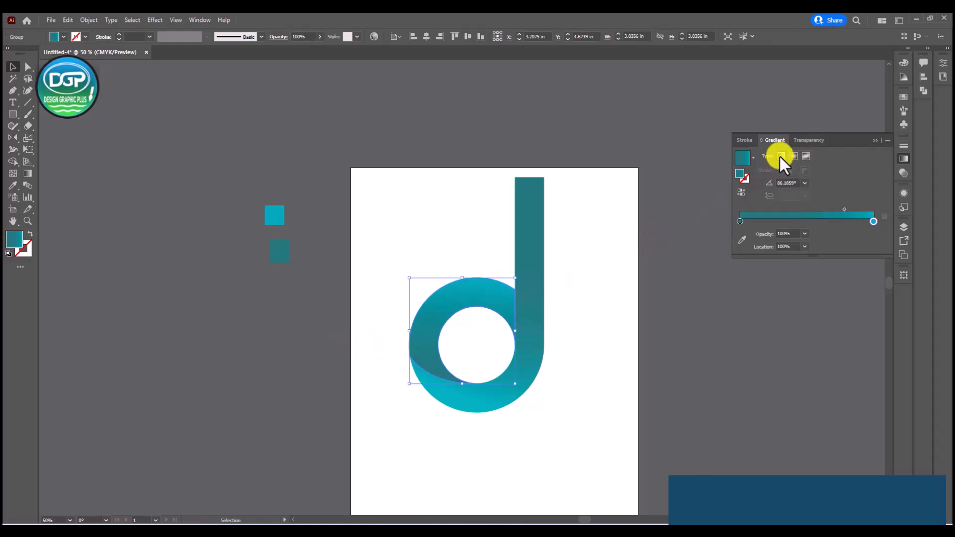
click(28, 173)
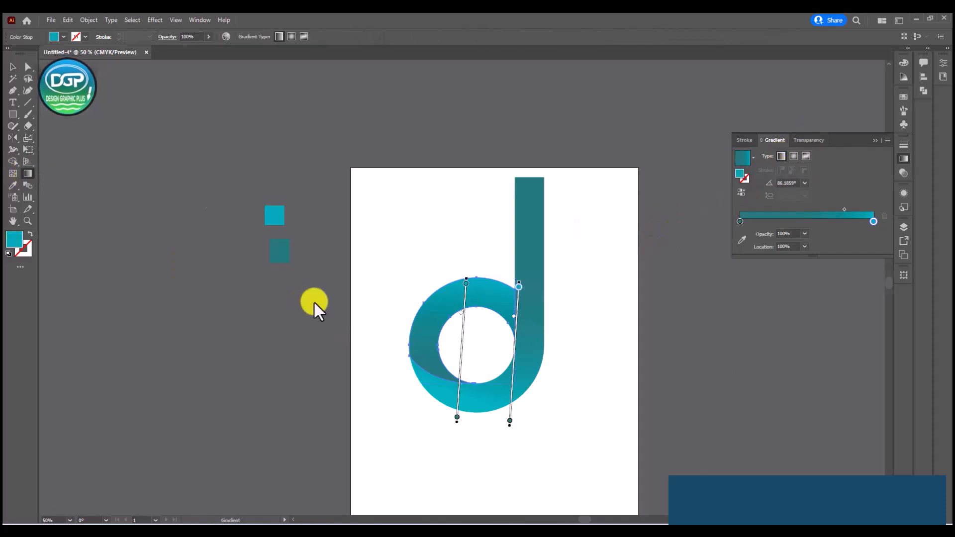
mouse_move(391, 317)
mouse_down()
mouse_move(561, 326)
mouse_move(518, 323)
mouse_up()
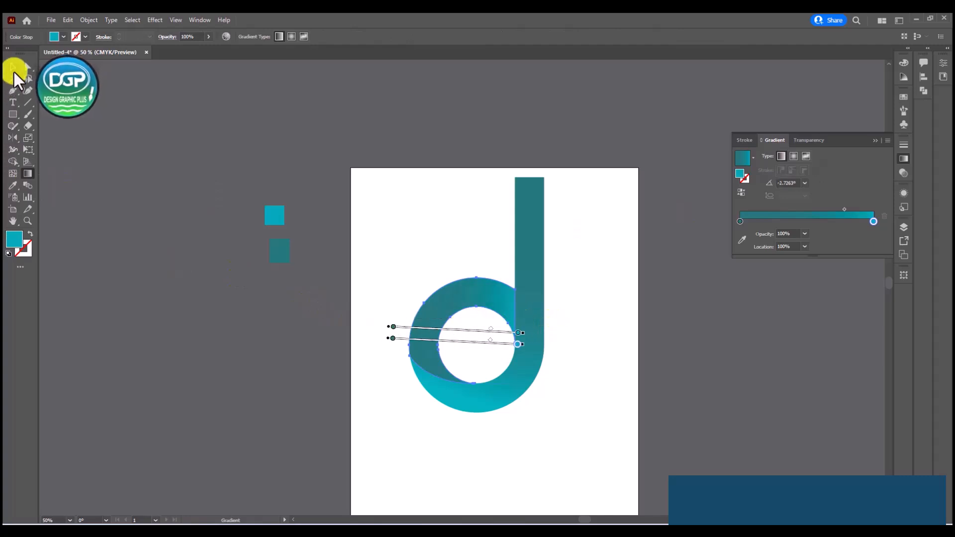
click(14, 70)
click(589, 369)
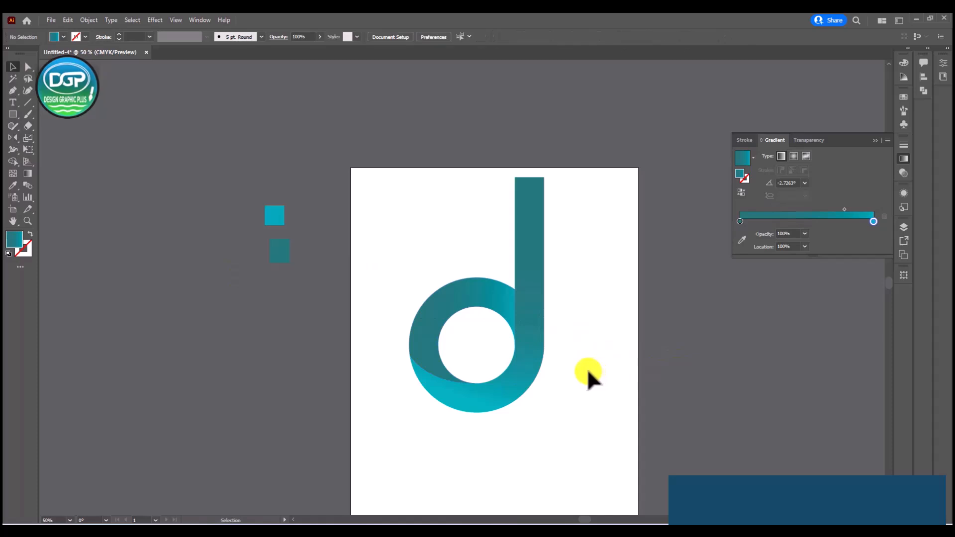
- Round the two top corners of the stem with a radius of about 0.42 in
scroll(556, 365, down, 1)
click(540, 259)
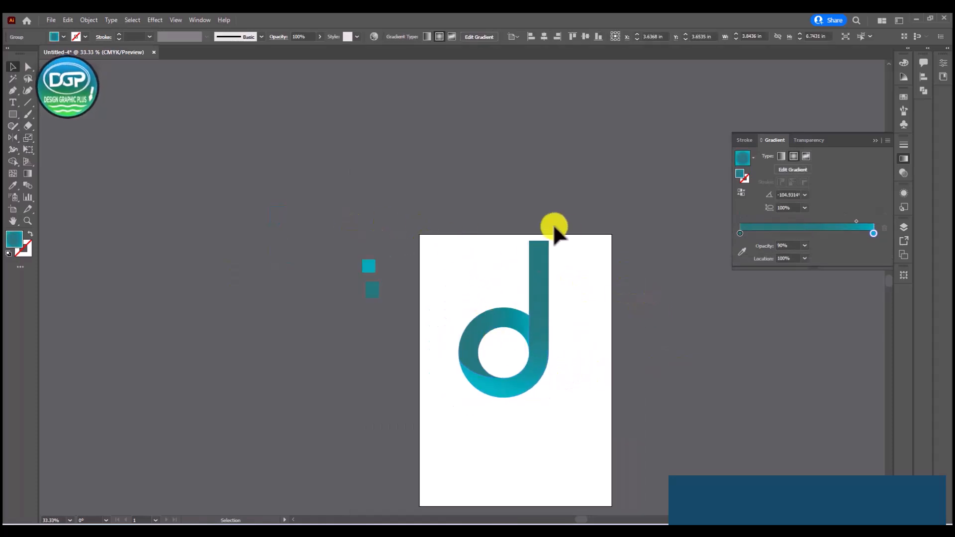
click(28, 67)
drag(506, 238, 545, 281)
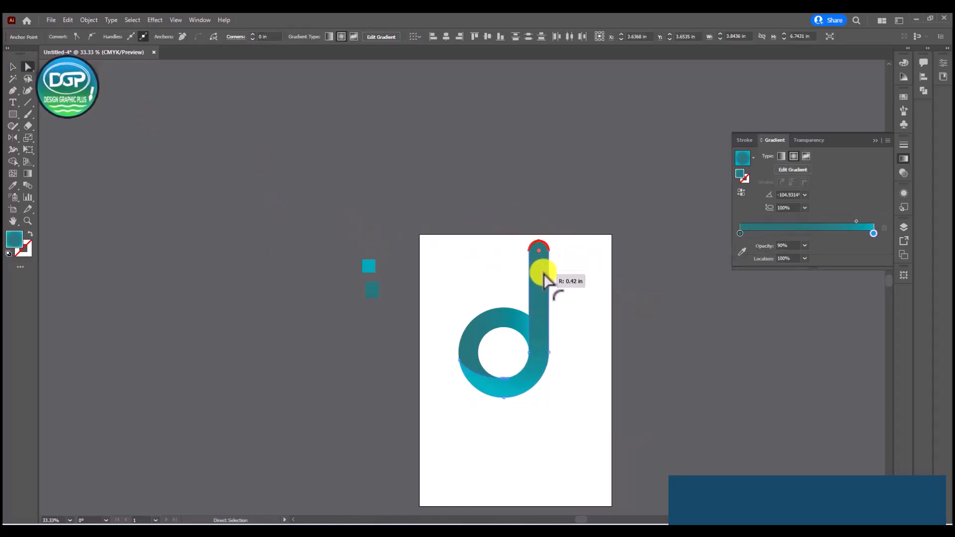
click(679, 383)
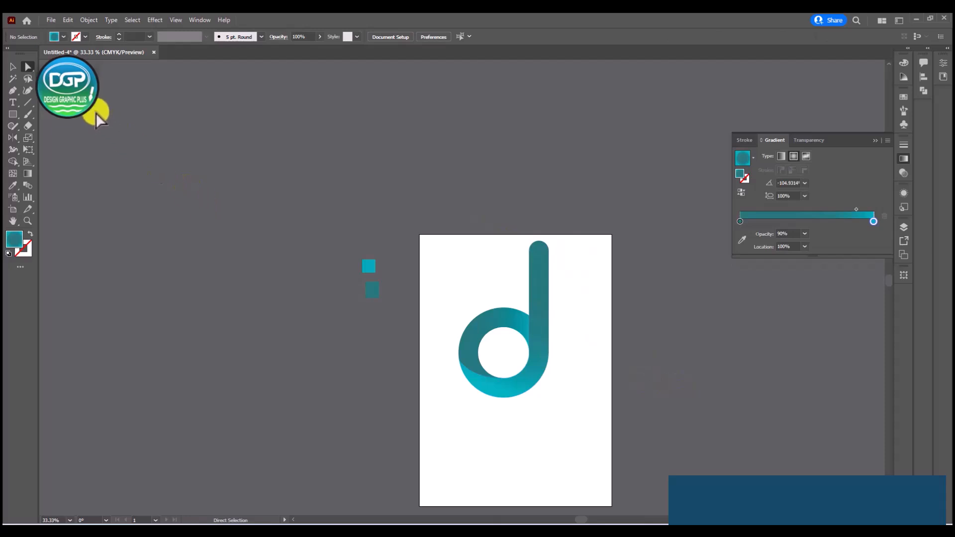
- Delete the two colour sample rectangles beside the artboard
drag(473, 258, 582, 443)
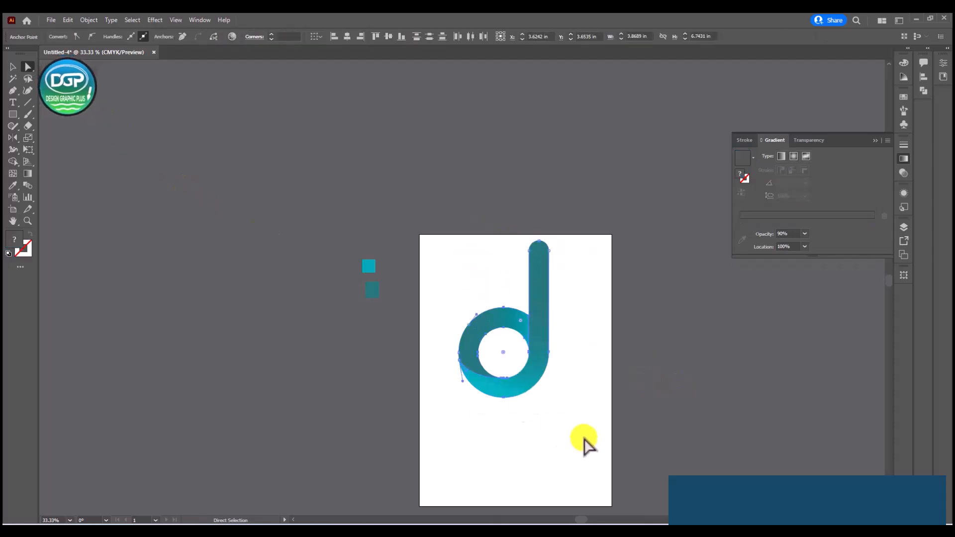
click(13, 67)
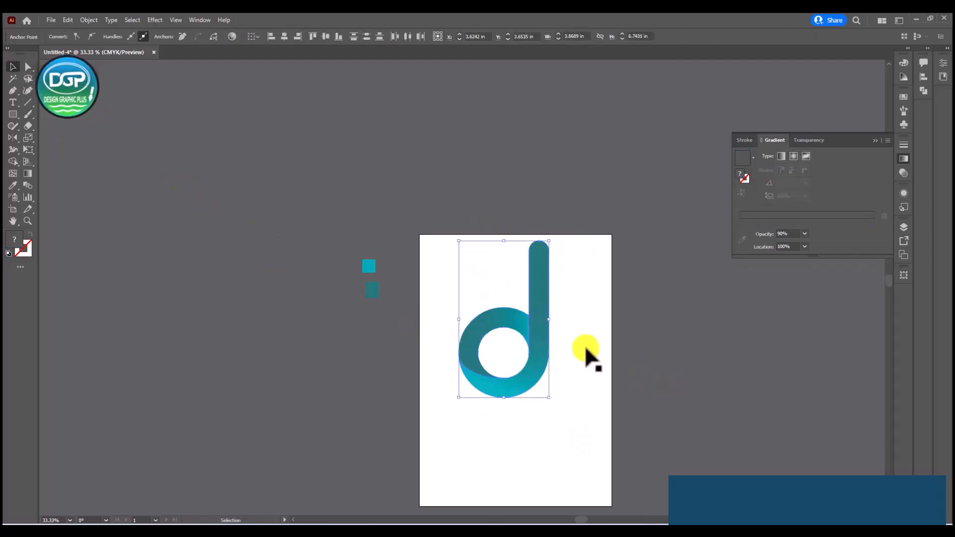
key(v)
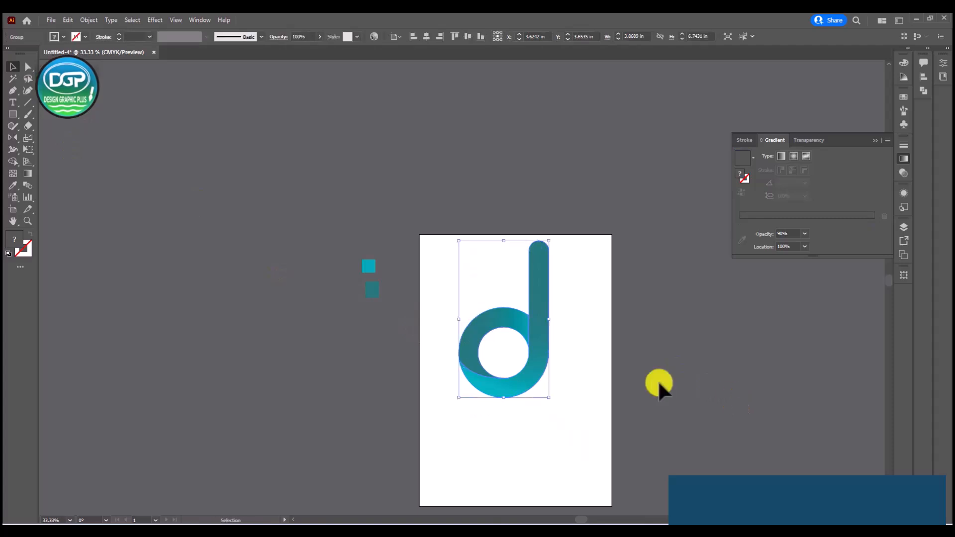
scroll(494, 217, down, 2)
drag(347, 189, 415, 294)
key(Delete)
- Move the complete letter "d" off the artboard to the empty canvas on its left and deselect it
scroll(587, 345, down, 2)
drag(537, 314, 341, 308)
click(376, 346)
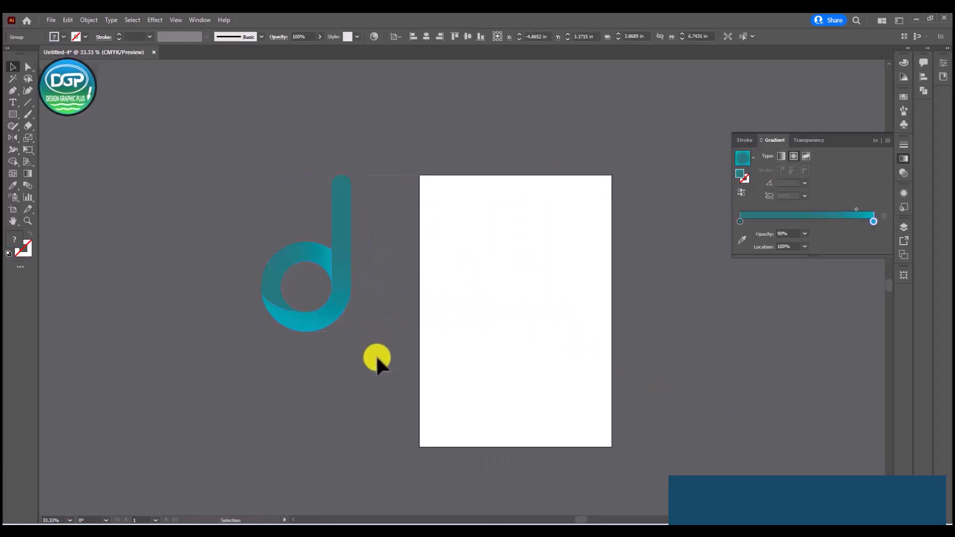
- Move the letter "d" onto the artboard and scale it down proportionally to about 0.75 by 1.31 in
scroll(291, 343, up, 1)
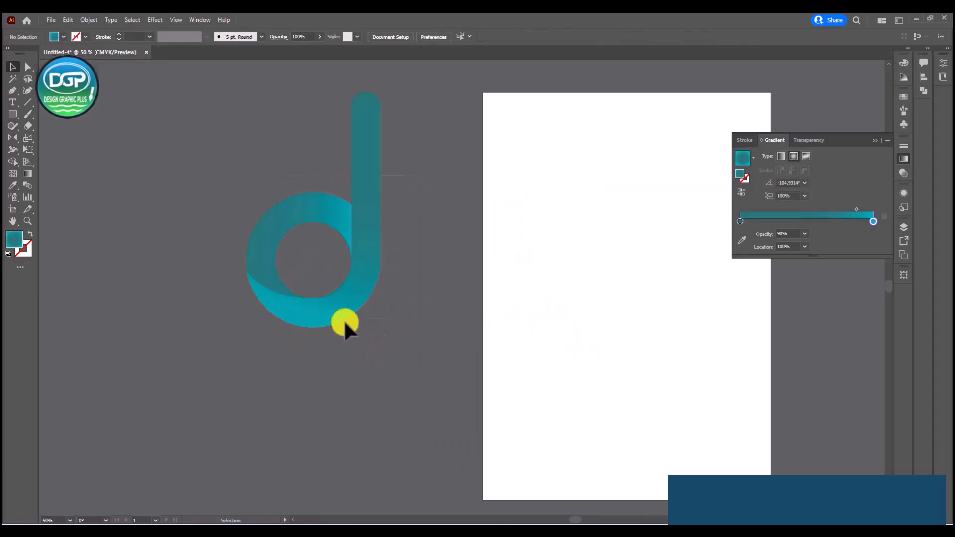
scroll(345, 320, down, 2)
drag(347, 276, 497, 295)
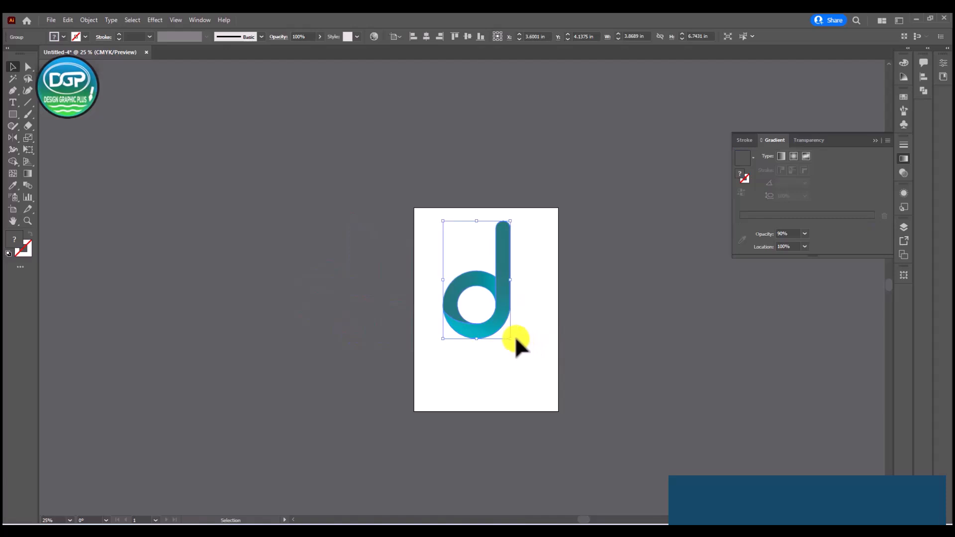
drag(511, 338, 484, 292)
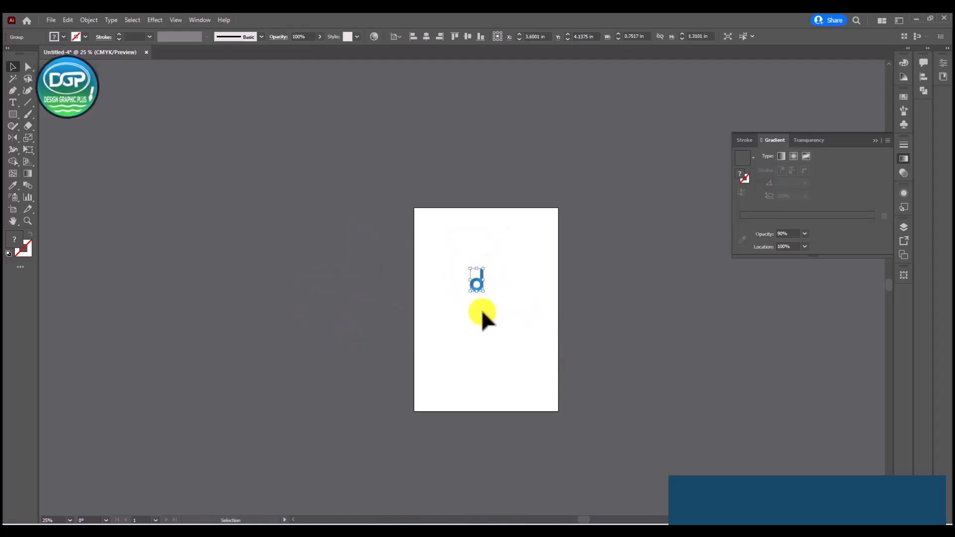
scroll(481, 309, up, 3)
scroll(476, 166, up, 2)
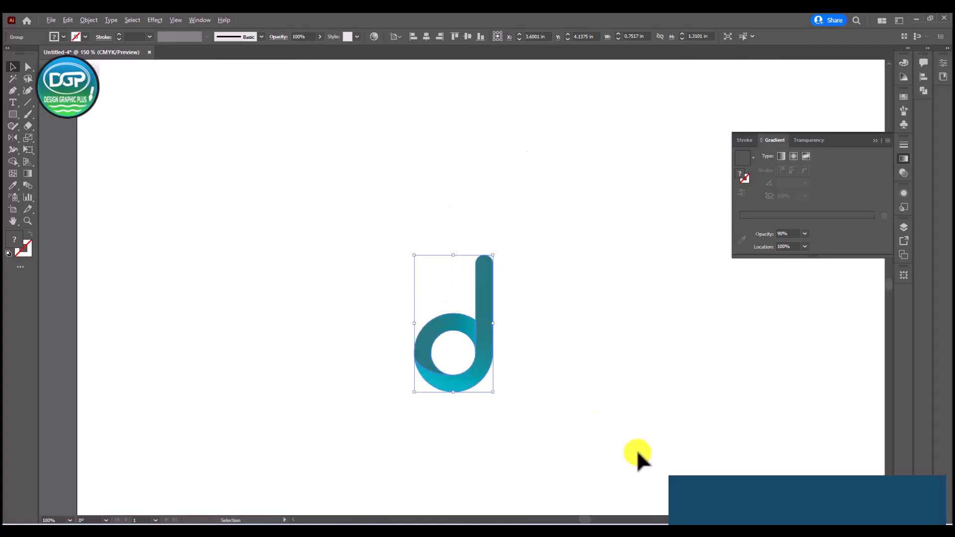
- Add the company name "Design Expert Ltd" as text and place it close beneath the letter "d"
text(Design)
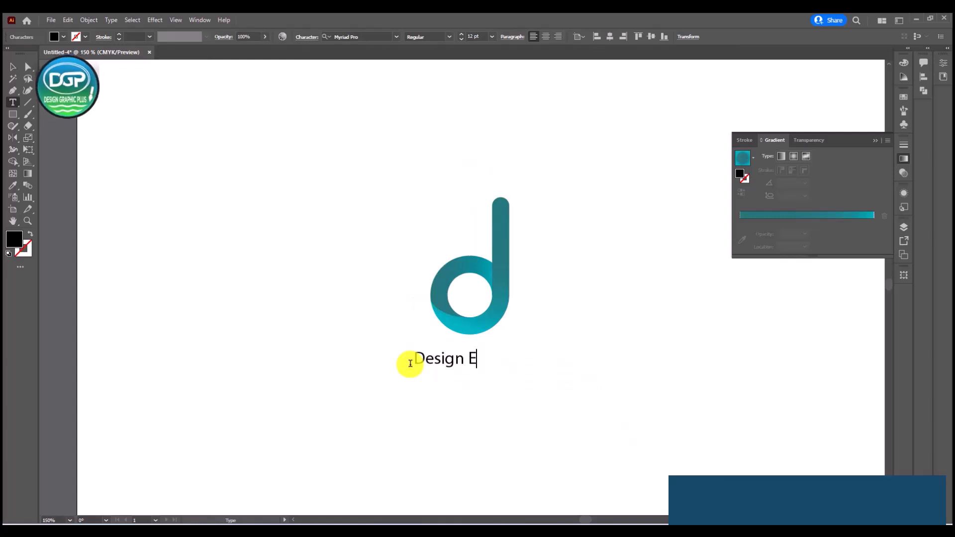
text(ert Ltd)
click(12, 66)
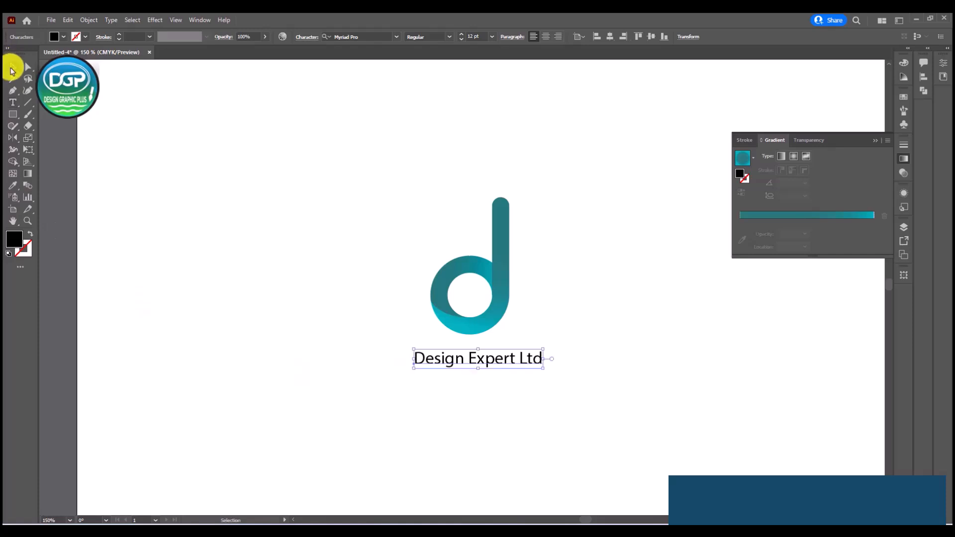
scroll(625, 313, down, 1)
click(521, 351)
drag(498, 339, 493, 333)
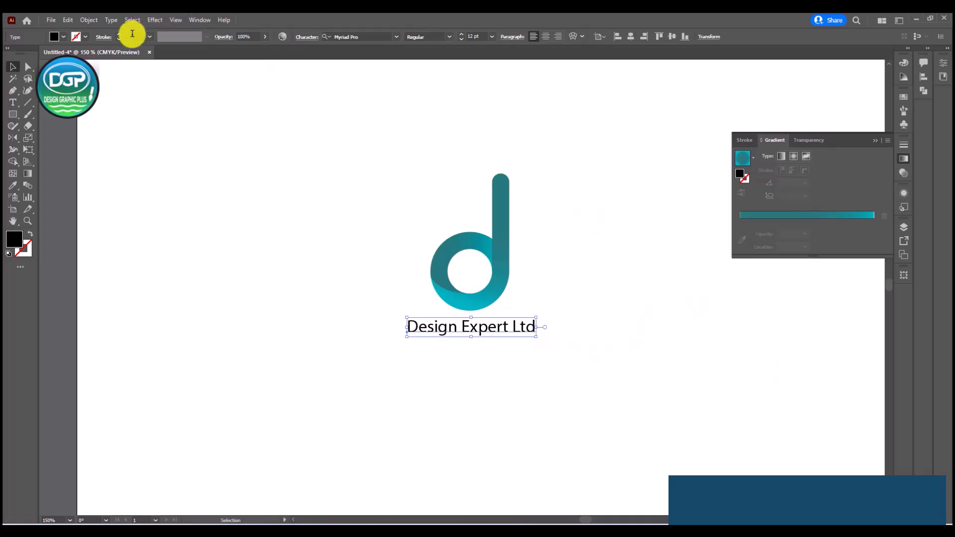
- Set the company name's font to Gotham-Bold and shift the text back under the middle of the letter
click(396, 37)
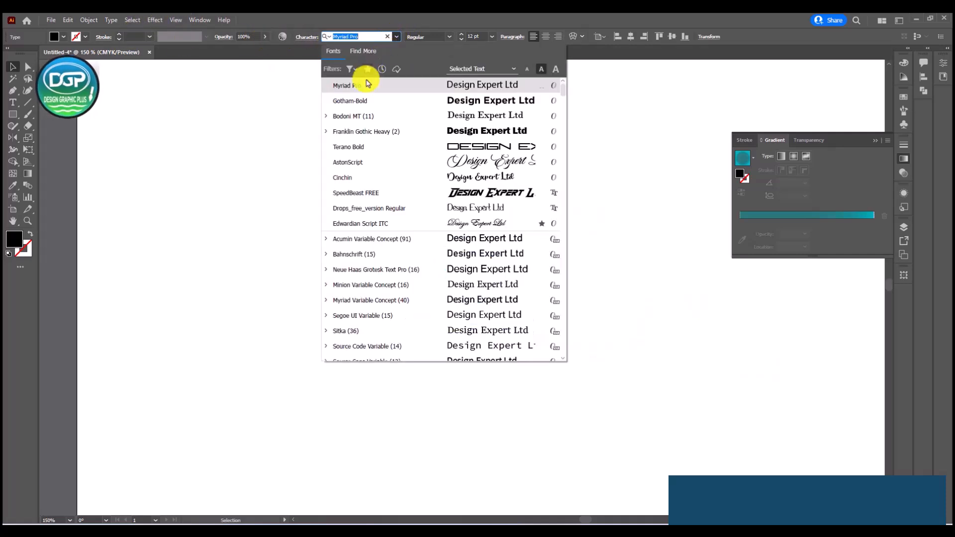
click(362, 100)
click(651, 339)
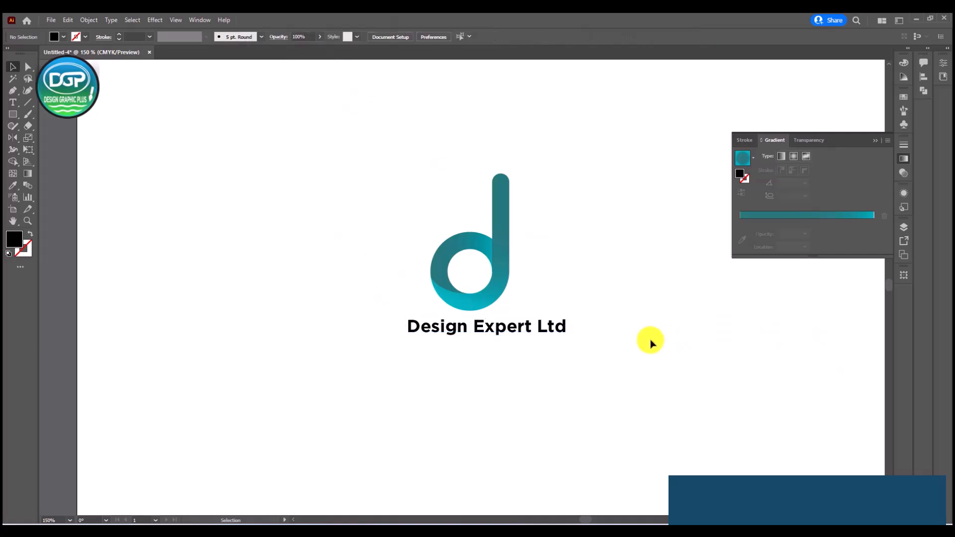
scroll(617, 337, down, 1)
click(508, 302)
drag(509, 304, 498, 303)
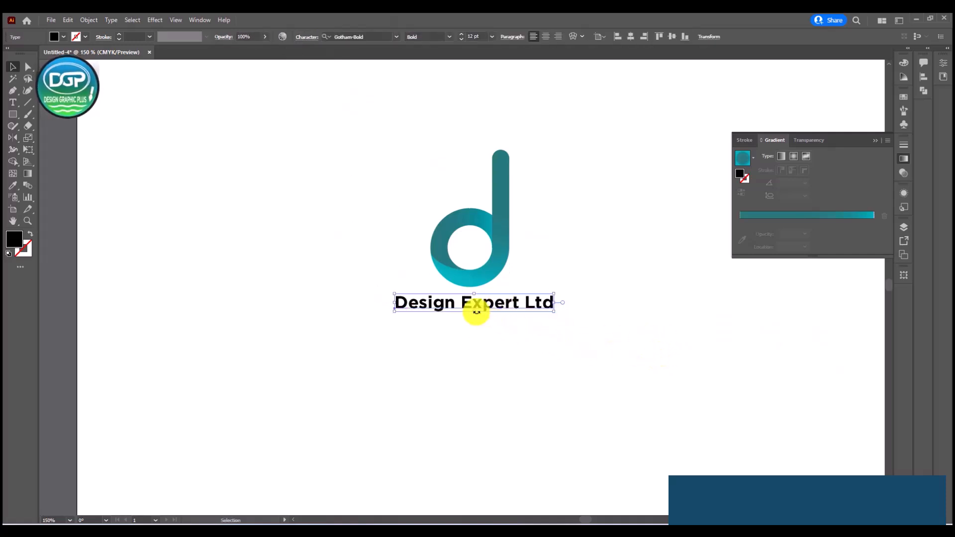
scroll(473, 305, up, 3)
click(506, 347)
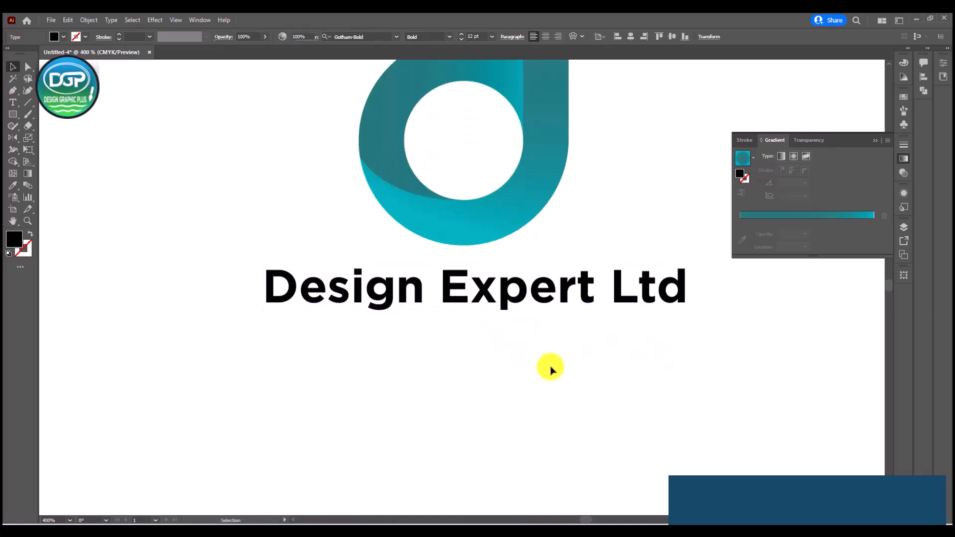
- Enlarge the company name to 18 pt and reposition it beneath the middle of the letter "d"
scroll(501, 348, down, 1)
scroll(501, 348, down, 4)
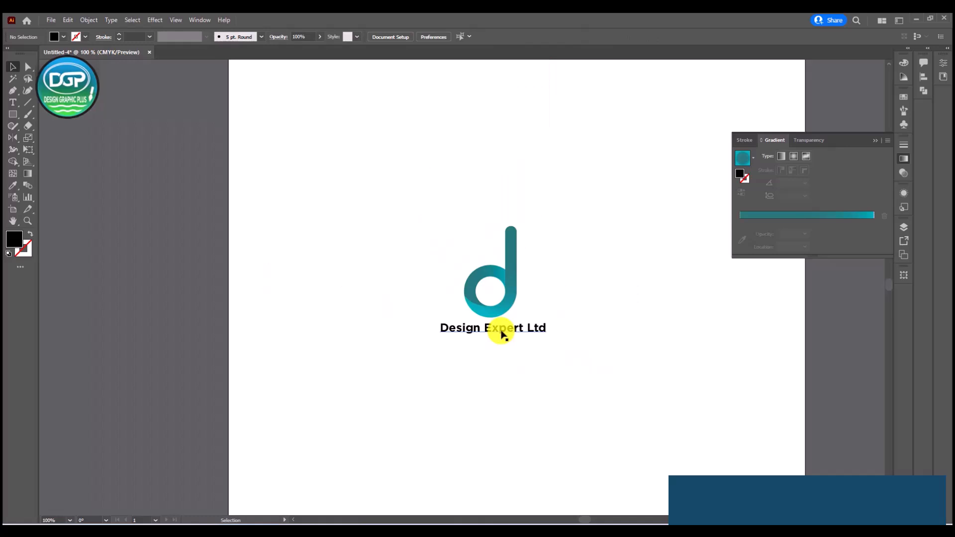
click(511, 293)
click(567, 355)
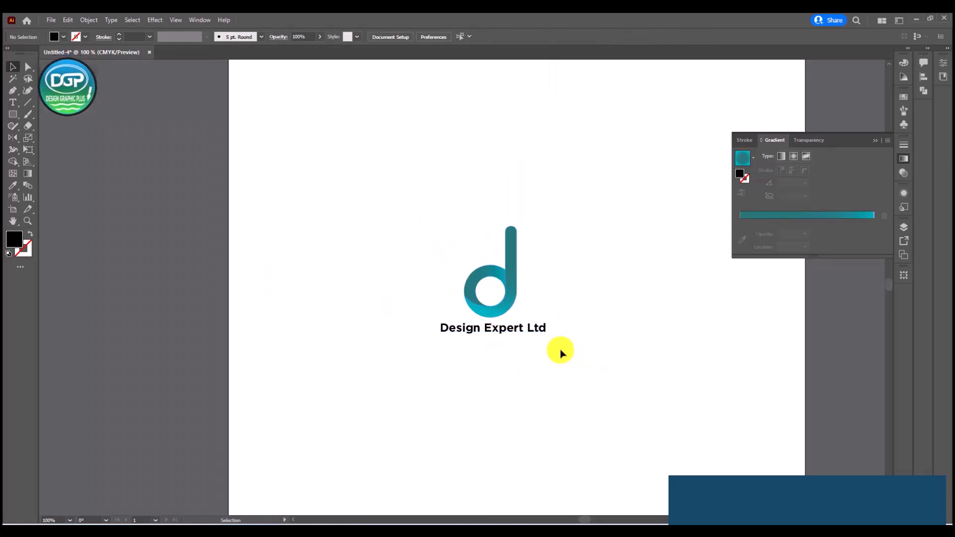
click(511, 333)
click(492, 36)
click(508, 145)
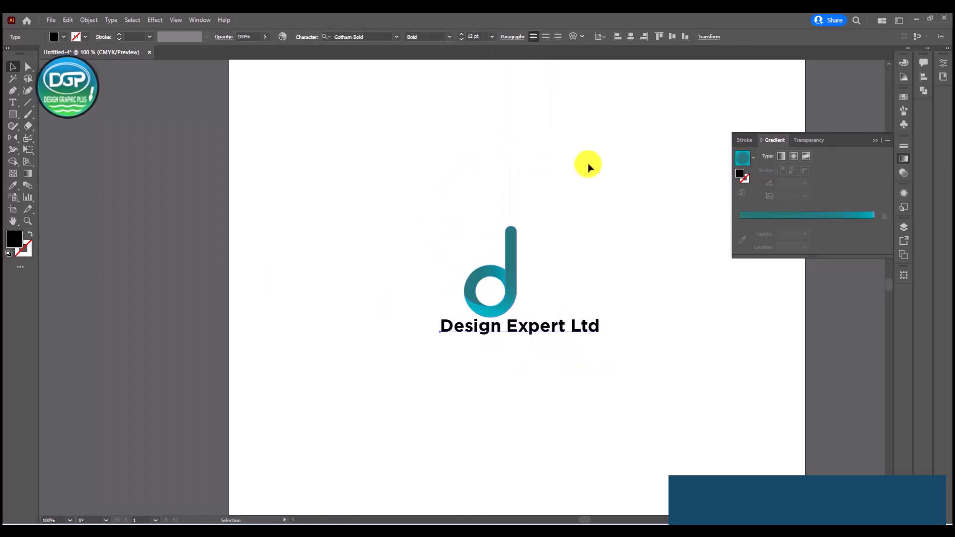
click(604, 301)
drag(534, 332, 508, 338)
- Expand the company name text into outlined shapes
click(89, 20)
click(112, 139)
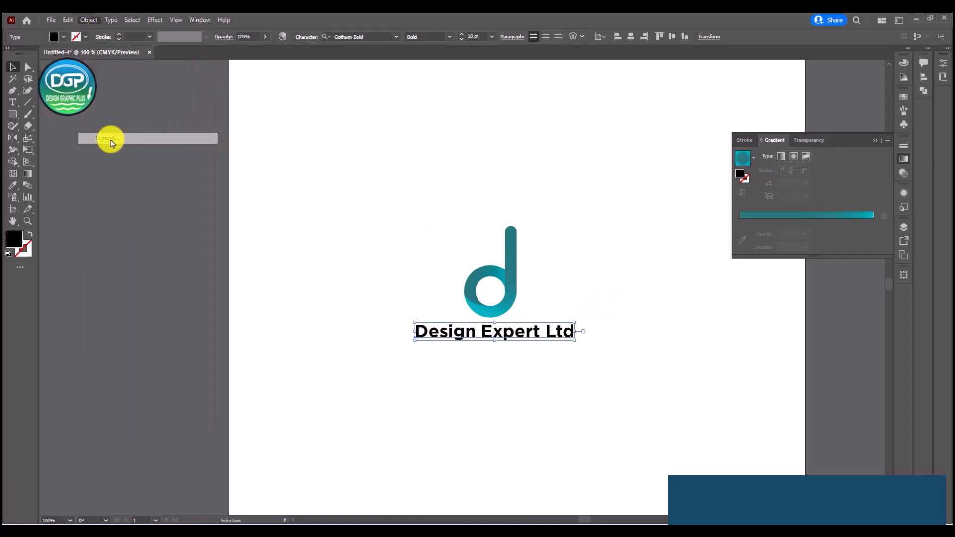
click(169, 301)
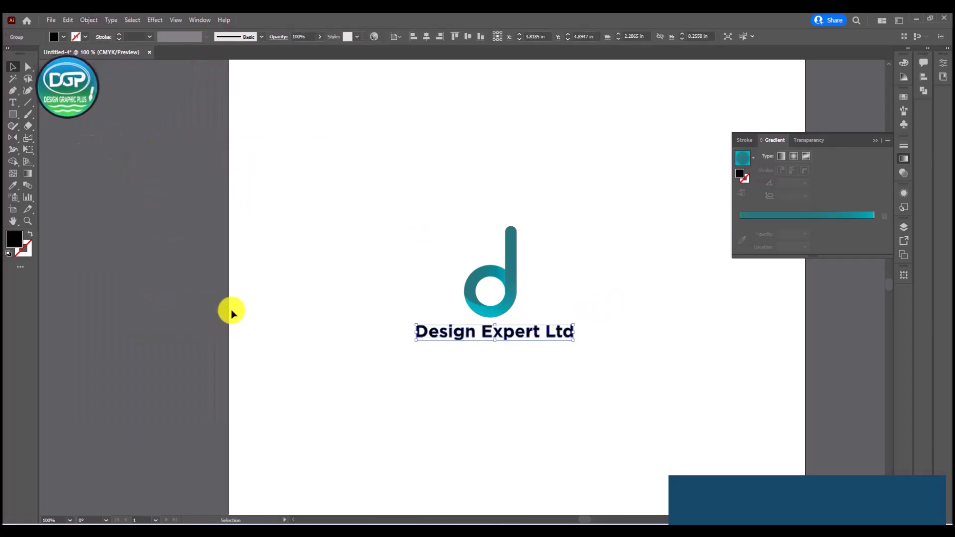
- Align the letter "d" and the company name on their horizontal centres and deselect them
scroll(447, 324, down, 2)
click(520, 344)
drag(431, 147, 629, 393)
click(429, 37)
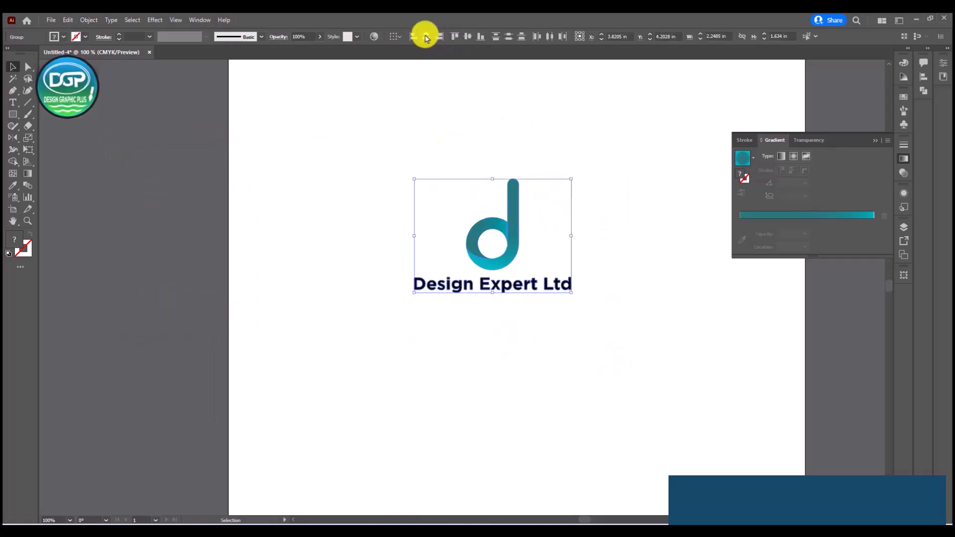
click(667, 346)
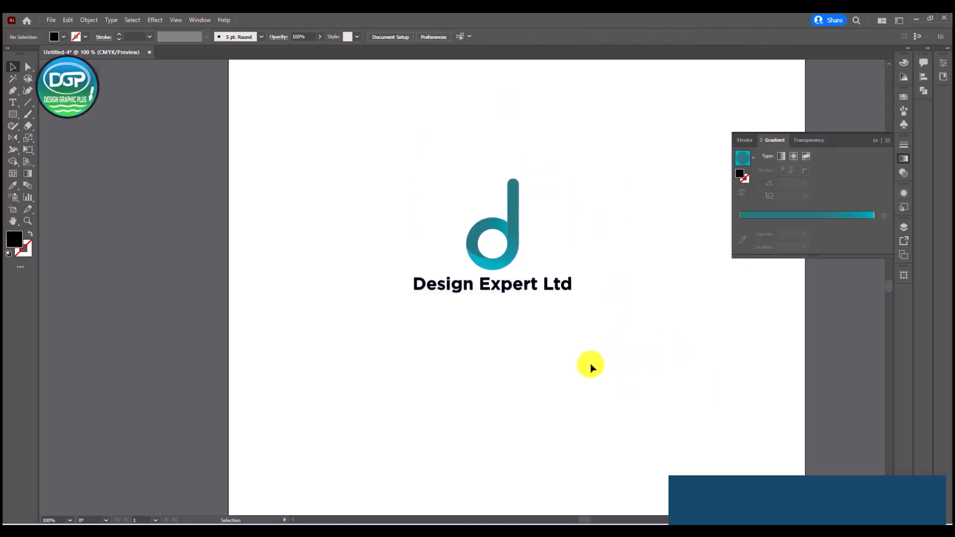
- Collapse the gradient settings and centre the letter and company name horizontally on each other again
click(875, 140)
key(ctrl+minus)
drag(456, 199, 584, 368)
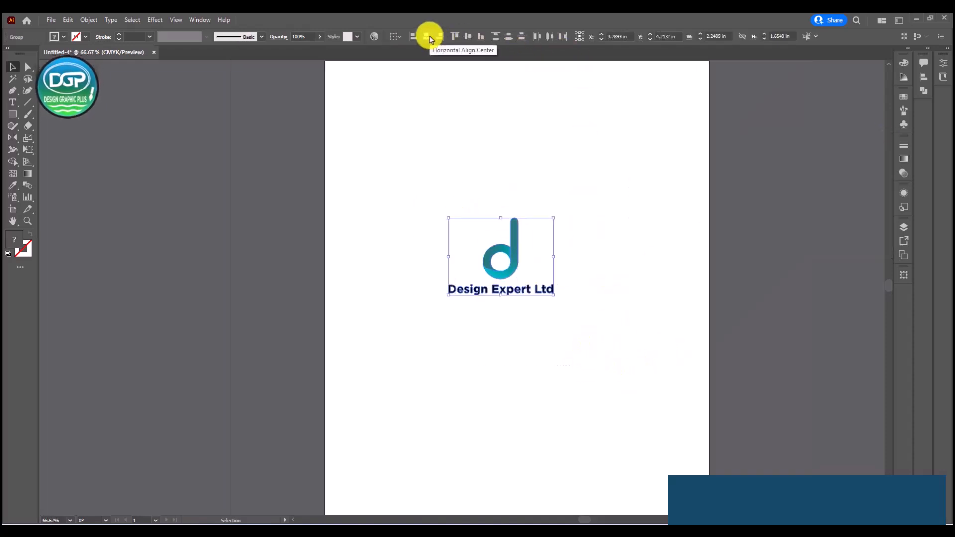
click(629, 379)
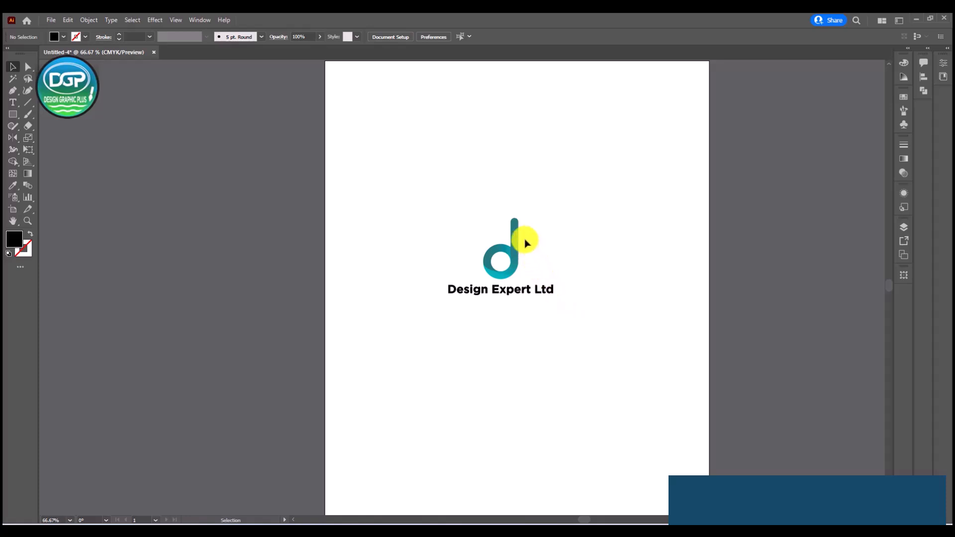
- Group the letter with the company name, move the logo to about X 4.03 in, Y 4.69 in, and deselect it
drag(443, 198, 621, 383)
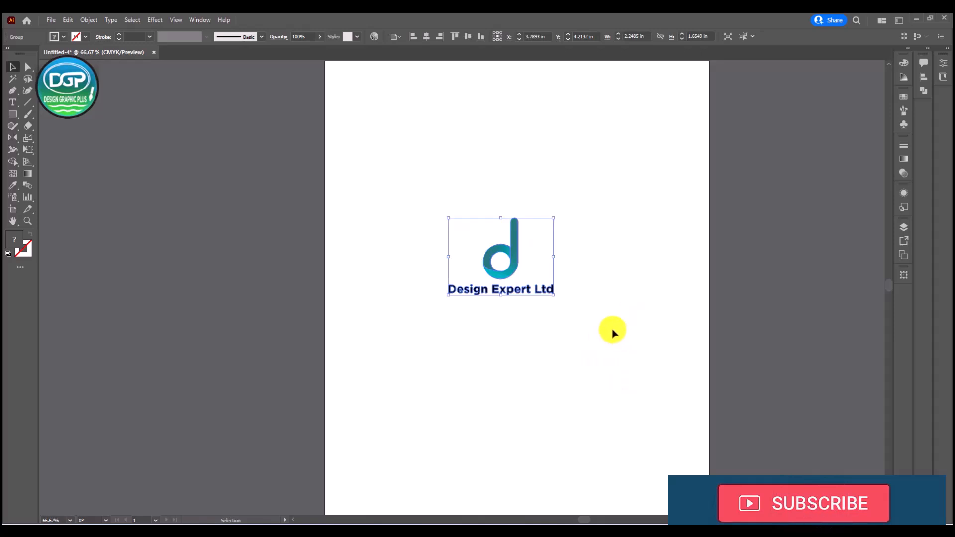
drag(510, 249, 524, 286)
click(337, 353)
scroll(514, 302, up, 1)
scroll(514, 302, up, 4)
scroll(578, 420, down, 2)
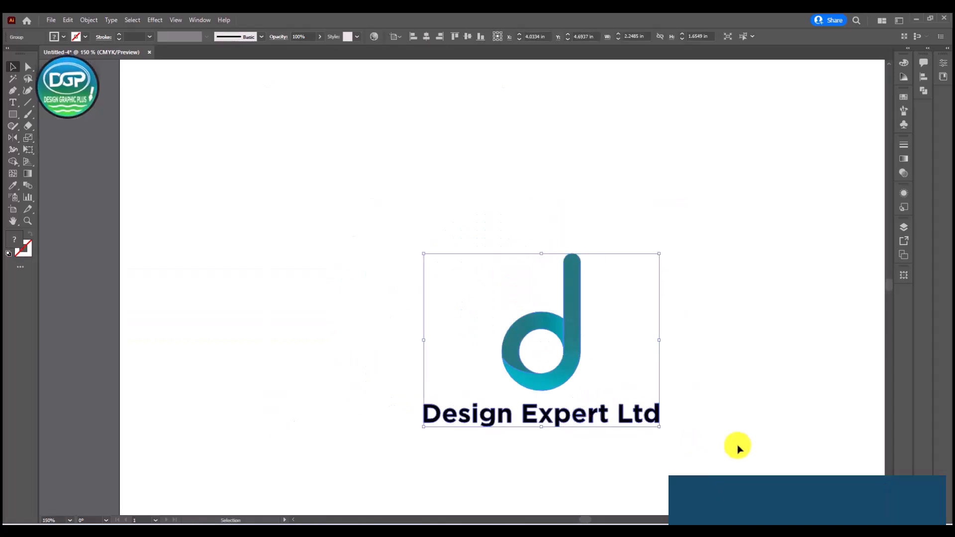
click(746, 390)
scroll(756, 357, down, 3)
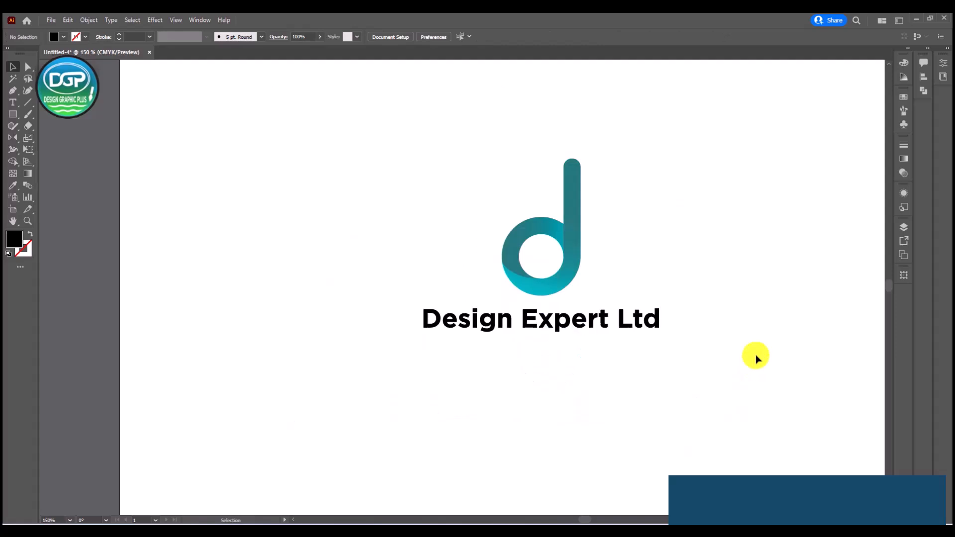